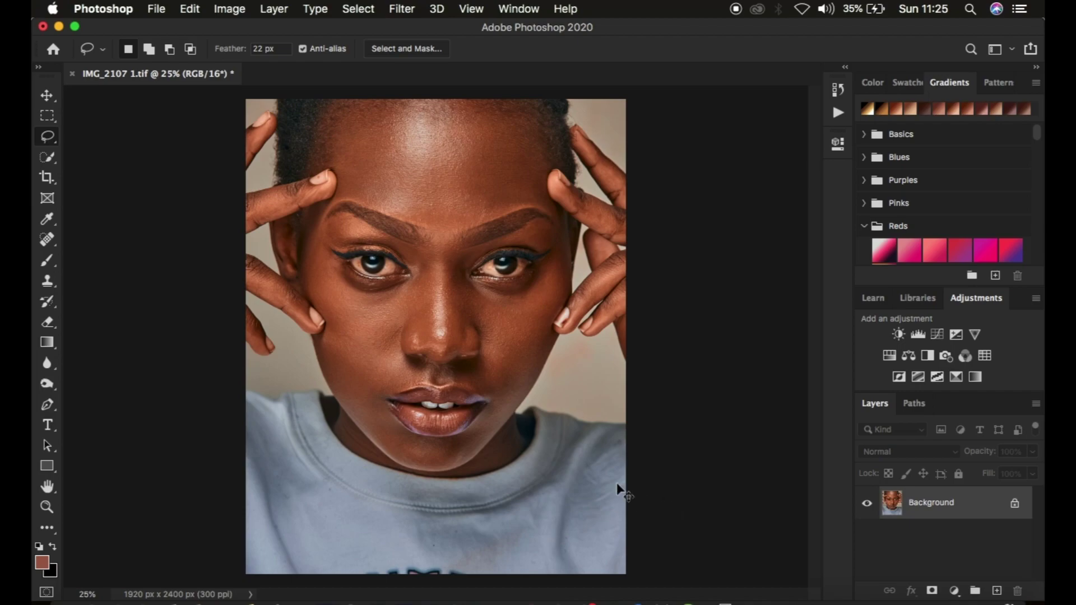
Duplicate the Background layer twice and rename the lower copy "low freq"
{"action": "key", "text": "super+j"}
{"action": "key", "text": "super+j"}
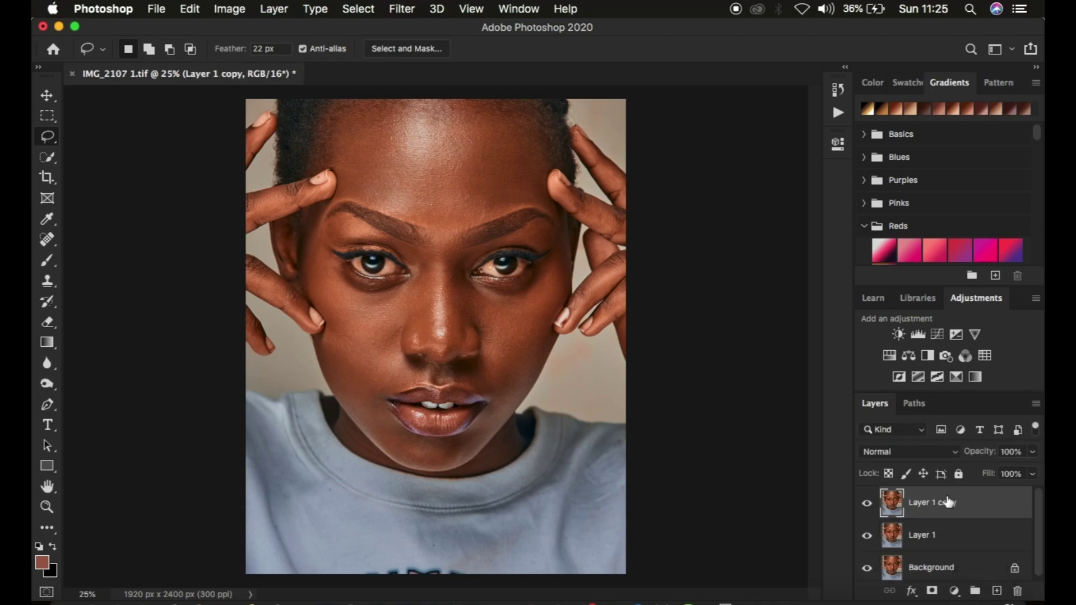
{"action": "double_click", "coordinate": [922, 535]}
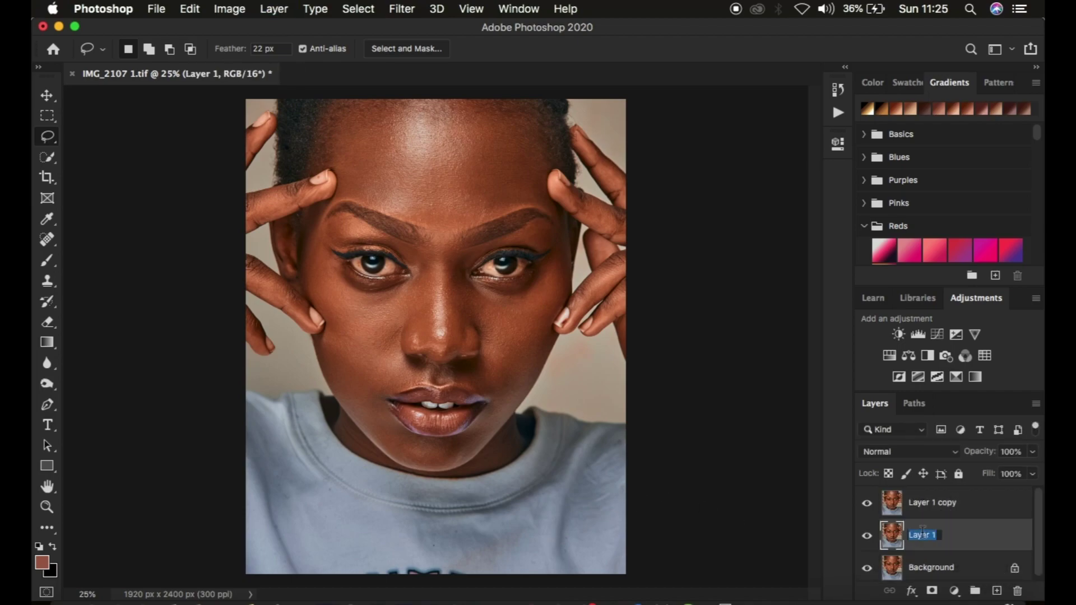
{"action": "type", "text": "low frew"}
{"action": "key", "text": "BackSpace"}
{"action": "type", "text": "q"}
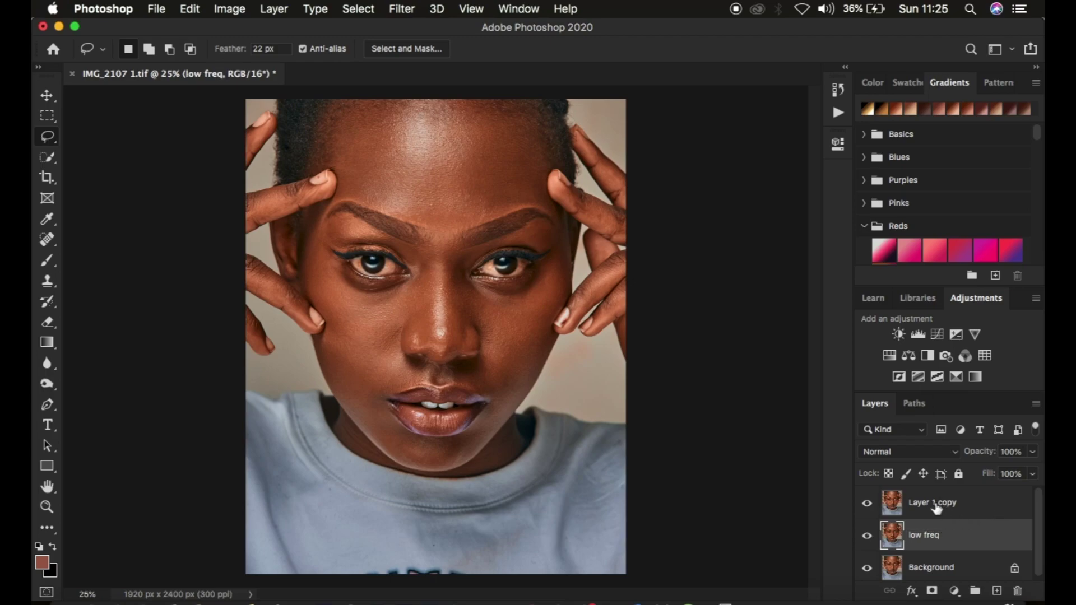
Rename the top layer copy "high freq"
{"action": "double_click", "coordinate": [935, 503]}
{"action": "type", "text": "h"}
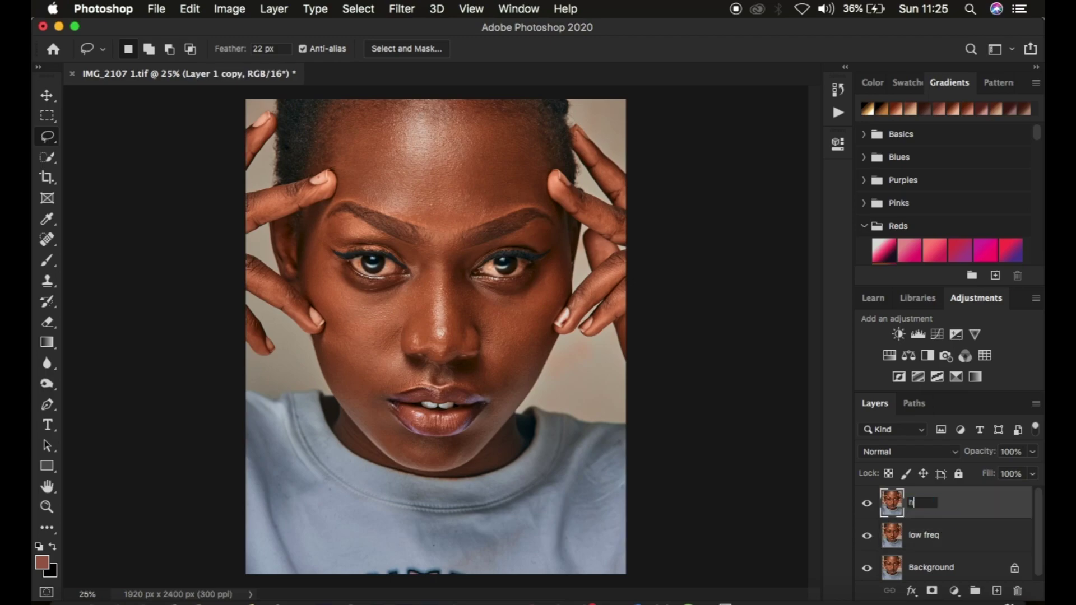
{"action": "type", "text": "igh freq"}
{"action": "key", "text": "Return"}
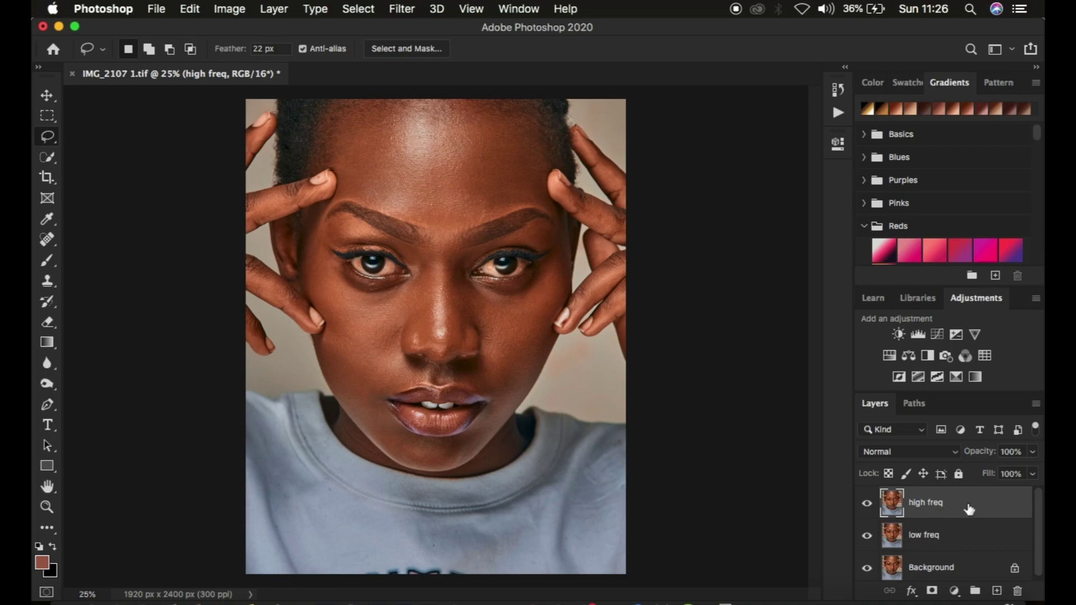
Hide the high freq layer and open the Gaussian Blur filter for the low freq layer
{"action": "left_click", "coordinate": [951, 538]}
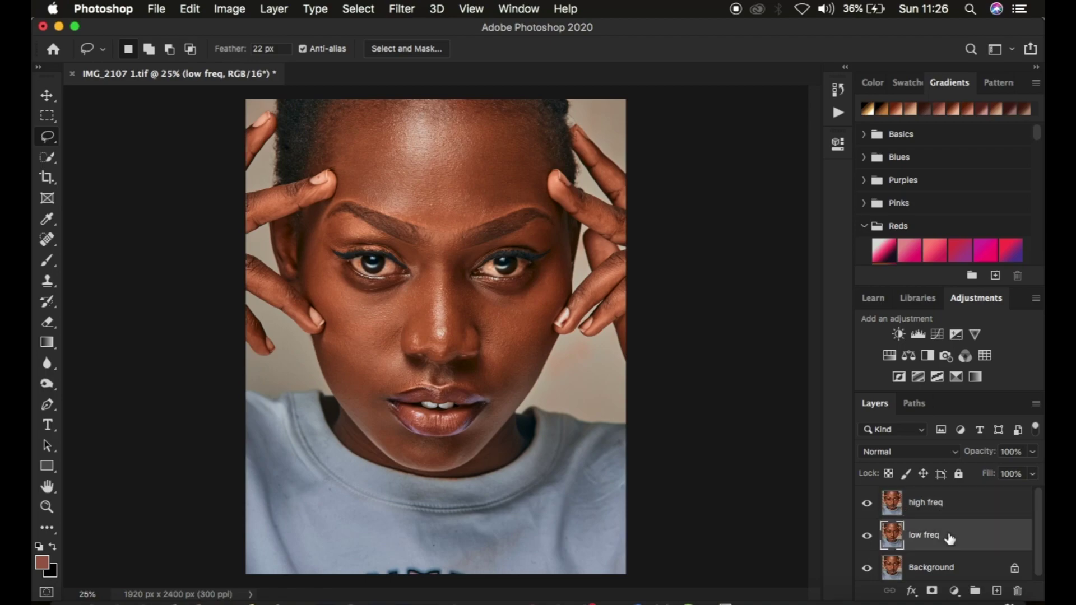
{"action": "left_click", "coordinate": [870, 506]}
{"action": "left_click", "coordinate": [400, 9]}
{"action": "mouse_move", "coordinate": [431, 187]}
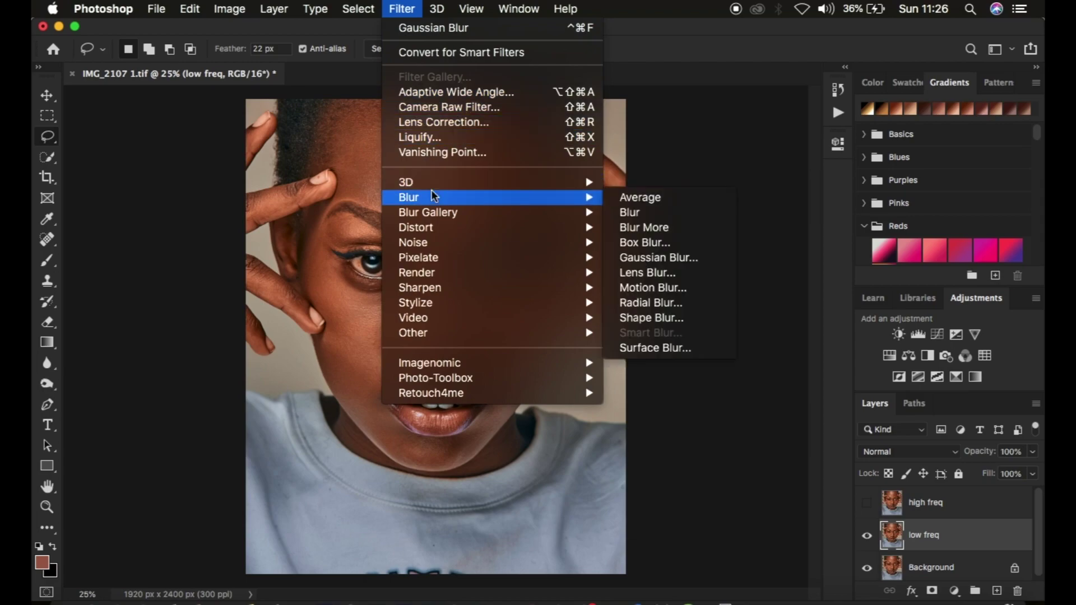
{"action": "left_click", "coordinate": [652, 257]}
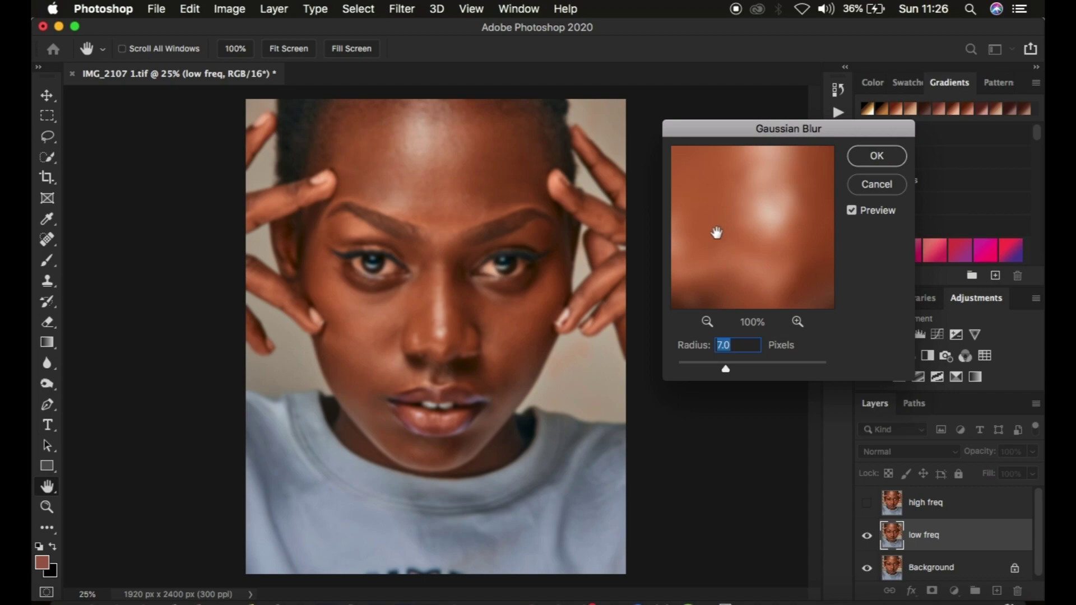
Lower the Gaussian Blur radius to 0.1 pixels and show the bridge of the nose in the filter preview at 50%
{"action": "left_click_drag", "start_coordinate": [727, 372], "coordinate": [656, 356]}
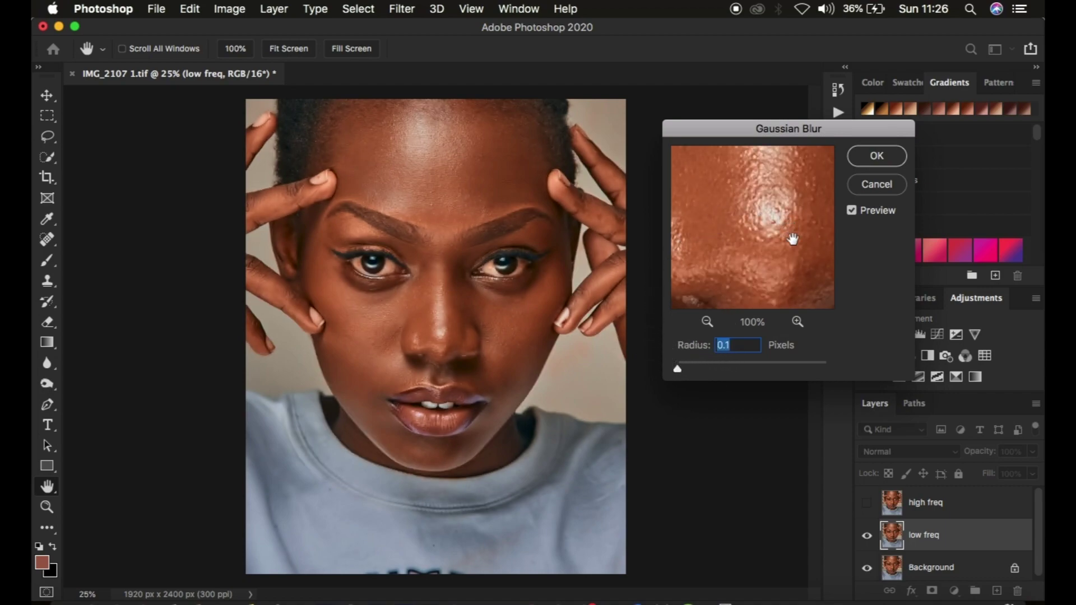
{"action": "left_click", "coordinate": [708, 323]}
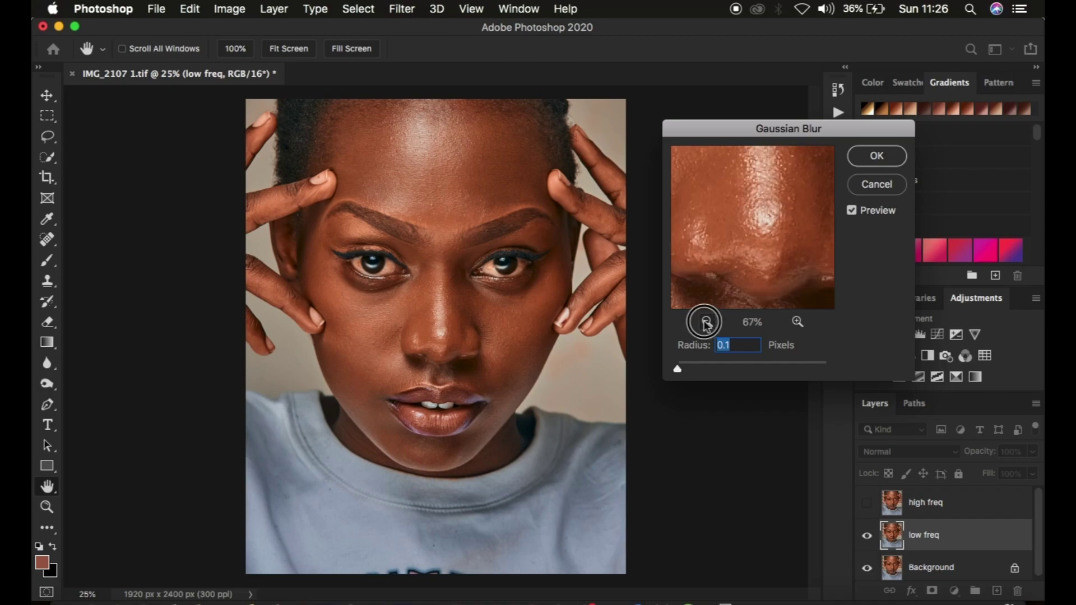
{"action": "left_click", "coordinate": [707, 322]}
{"action": "left_click", "coordinate": [756, 235]}
{"action": "left_click_drag", "start_coordinate": [757, 236], "coordinate": [745, 301]}
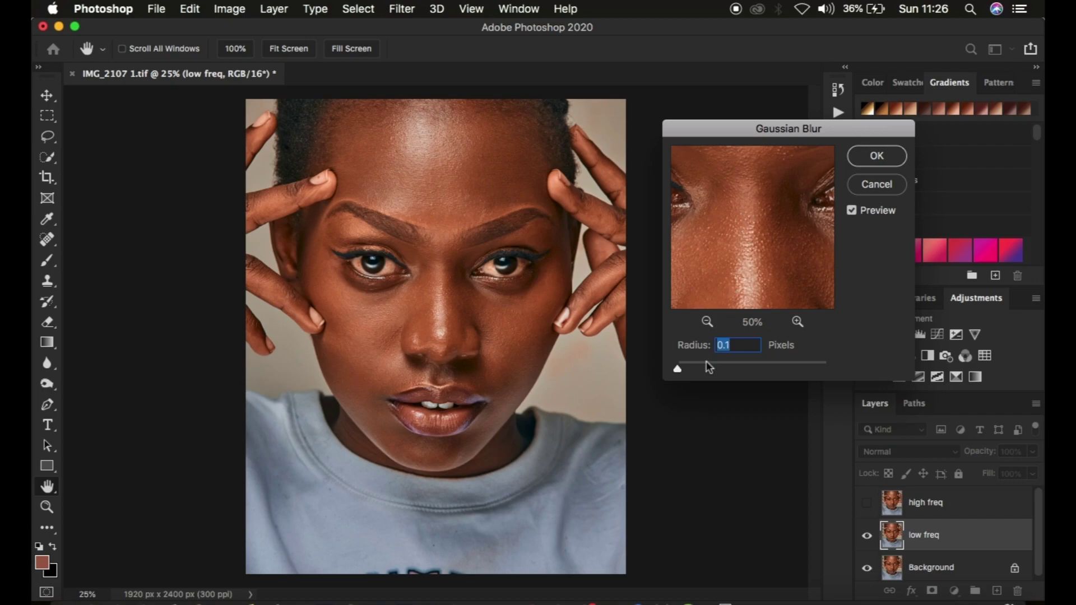
Raise the Gaussian Blur radius gradually to 7.0 pixels until the skin texture blurs, and apply it to the low freq layer
{"action": "left_click_drag", "start_coordinate": [678, 371], "coordinate": [684, 370]}
{"action": "left_click_drag", "start_coordinate": [685, 370], "coordinate": [693, 370]}
{"action": "left_click_drag", "start_coordinate": [699, 369], "coordinate": [709, 369]}
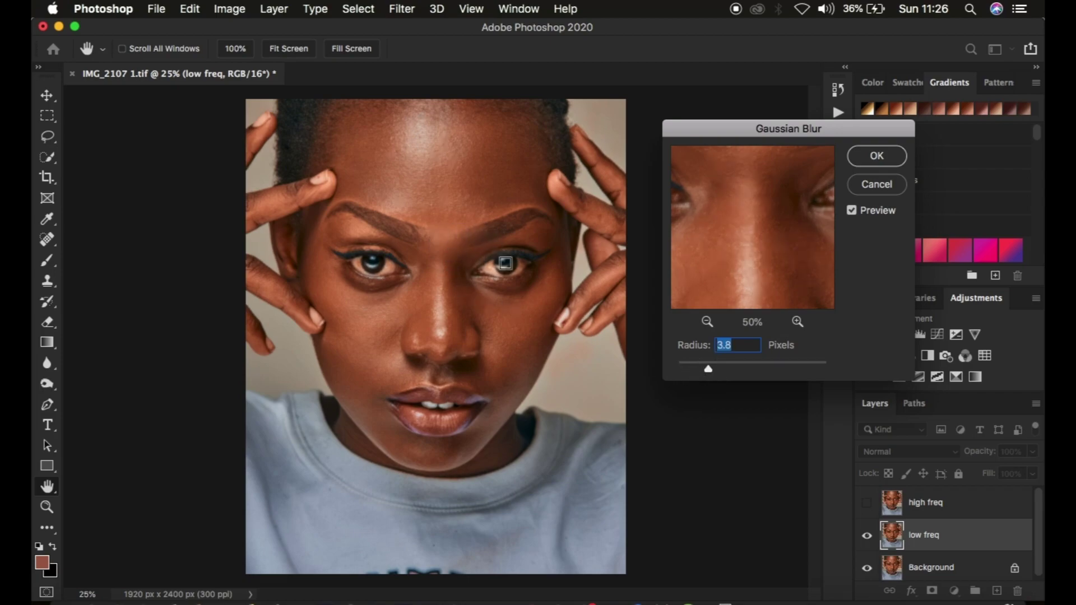
{"action": "left_click_drag", "start_coordinate": [710, 369], "coordinate": [713, 369]}
{"action": "left_click_drag", "start_coordinate": [714, 370], "coordinate": [726, 371]}
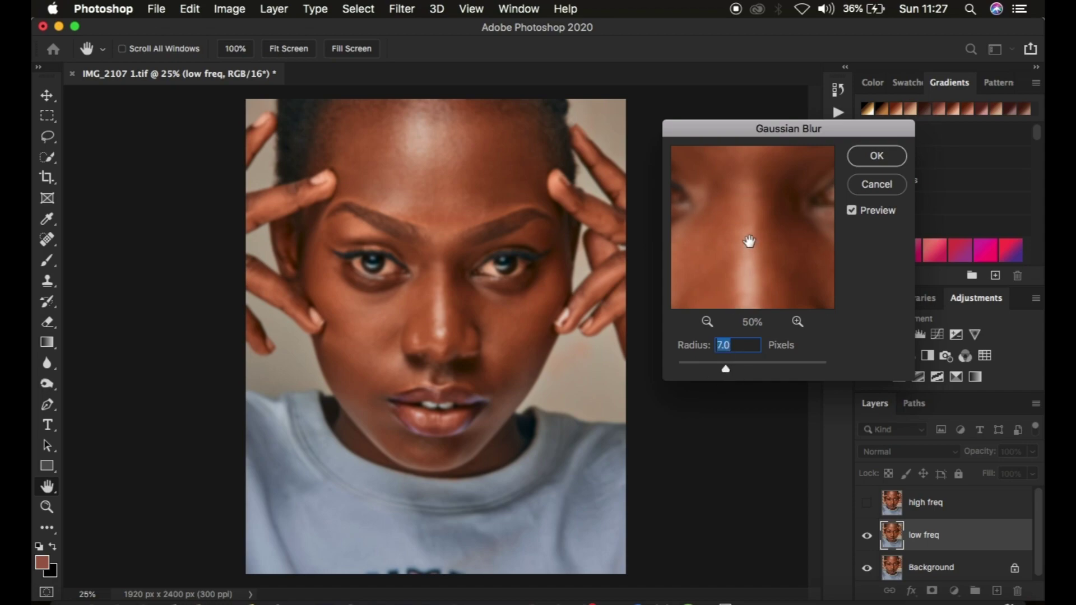
{"action": "left_click", "coordinate": [708, 323]}
{"action": "left_click", "coordinate": [707, 322]}
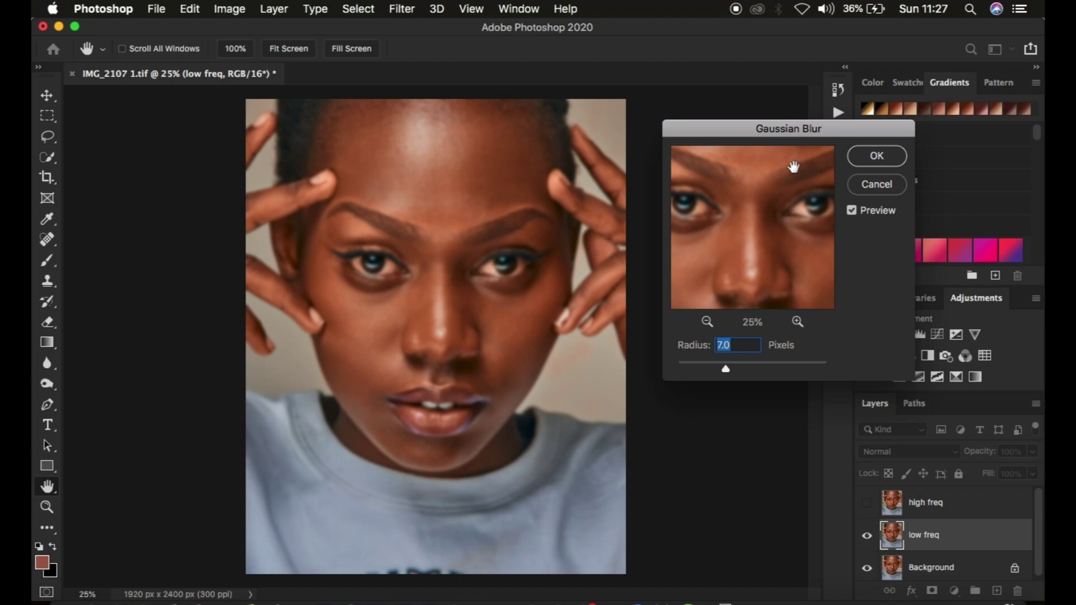
{"action": "left_click", "coordinate": [864, 159]}
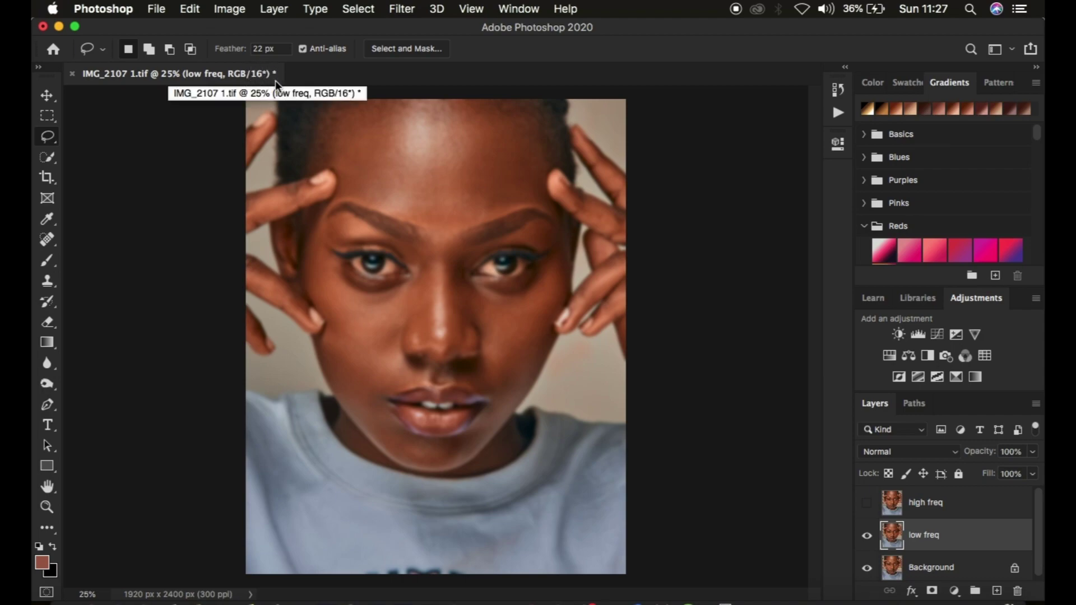
Check the image's bit depth per channel without changing it
{"action": "left_click", "coordinate": [220, 9]}
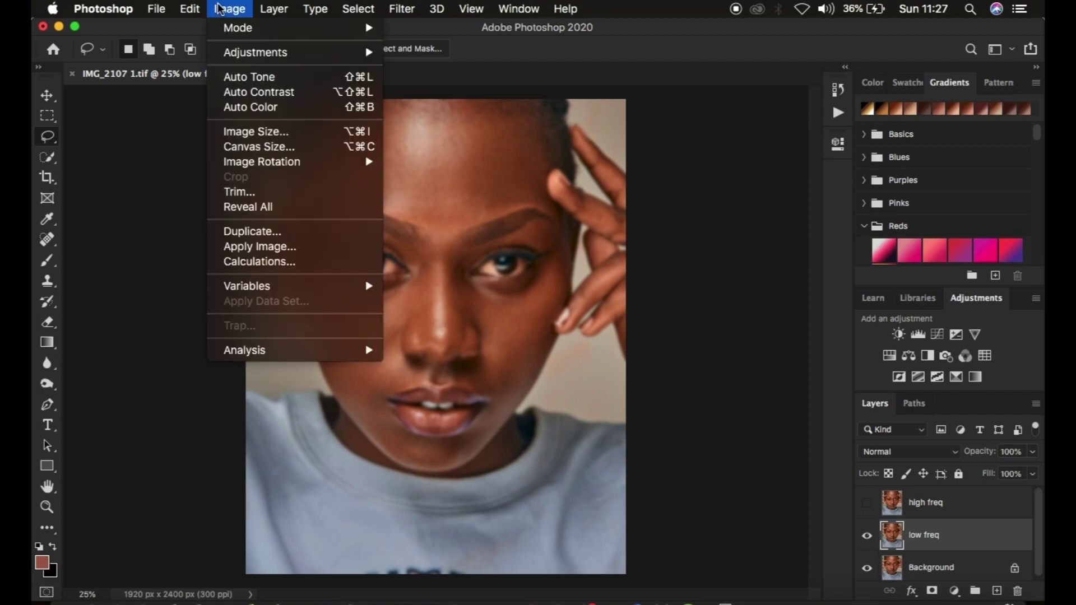
{"action": "mouse_move", "coordinate": [285, 29]}
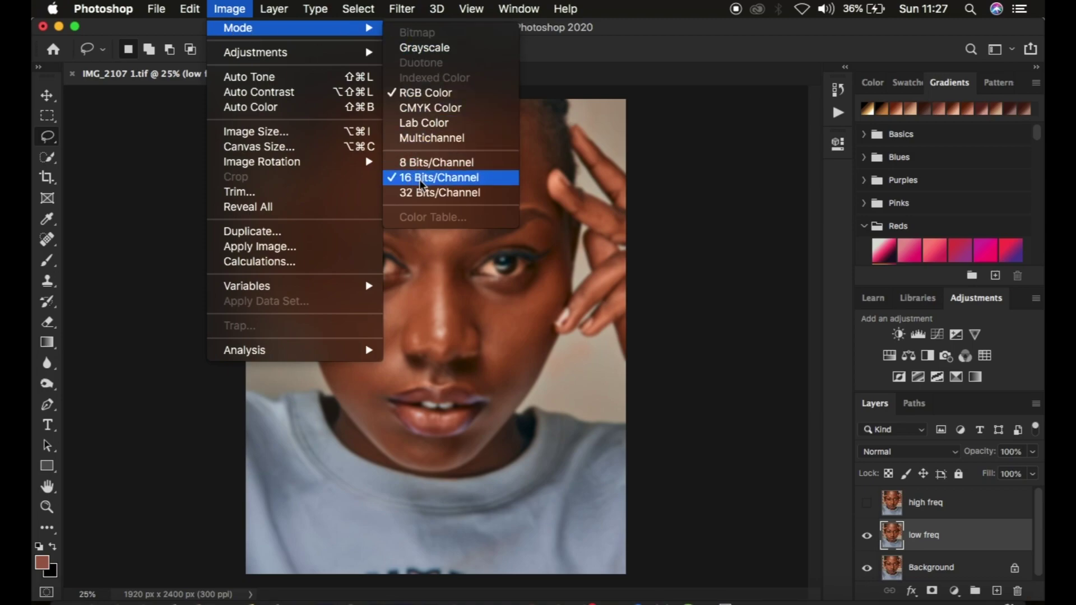
{"action": "left_click", "coordinate": [609, 203]}
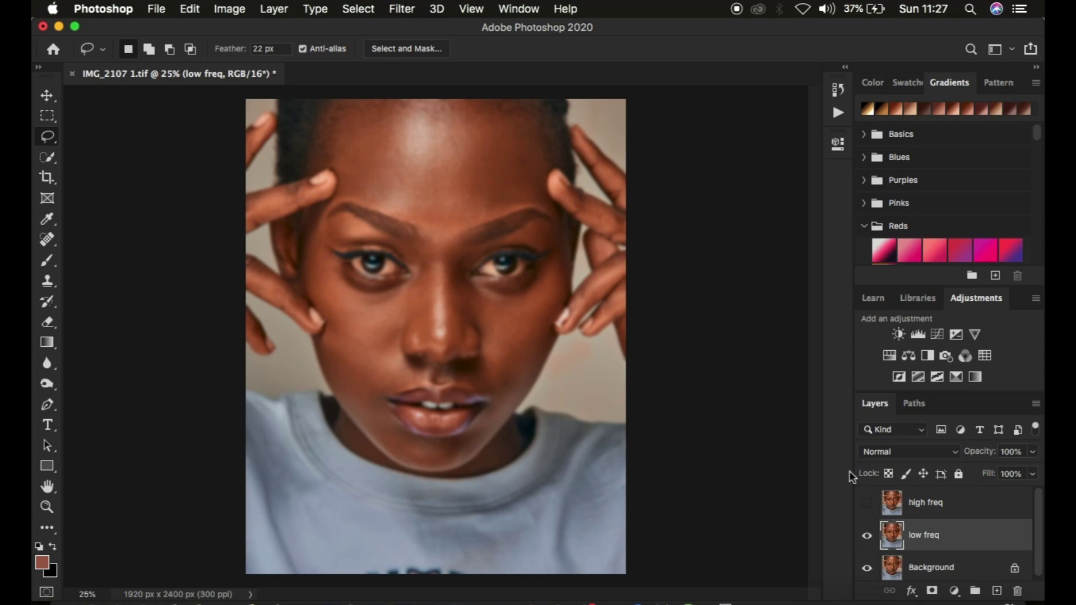
Make the high freq layer active and visible, and open Apply Image for it
{"action": "left_click", "coordinate": [958, 510]}
{"action": "left_click", "coordinate": [868, 505]}
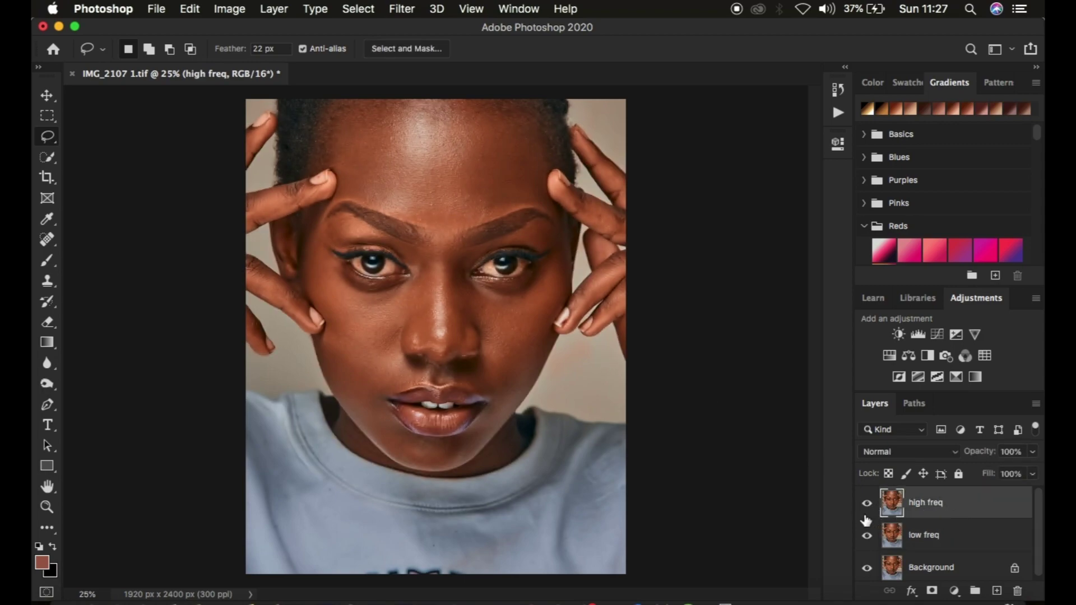
{"action": "left_click", "coordinate": [220, 9]}
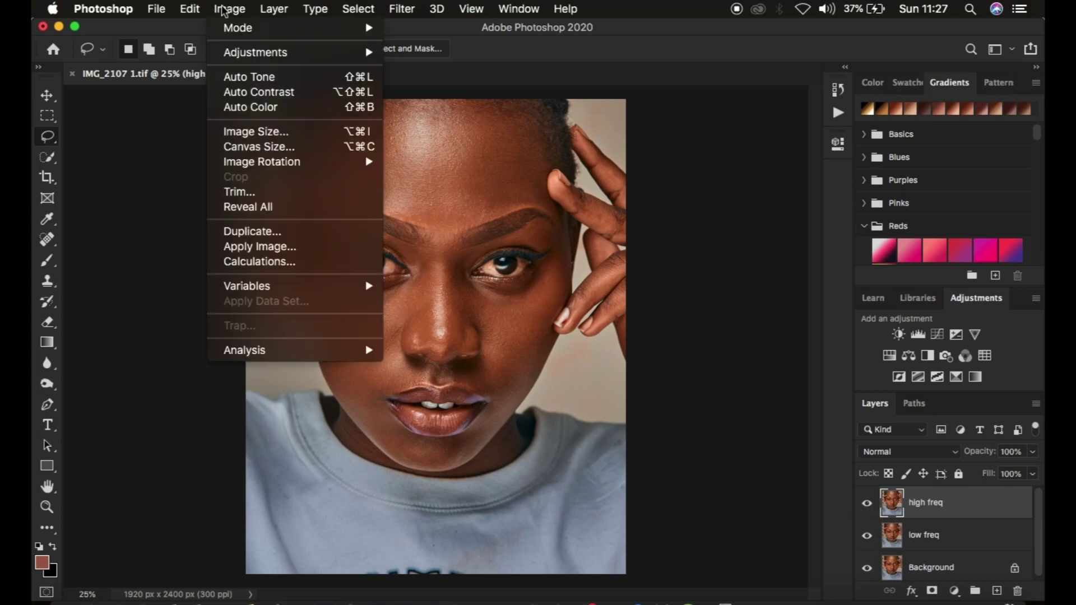
{"action": "left_click", "coordinate": [254, 247]}
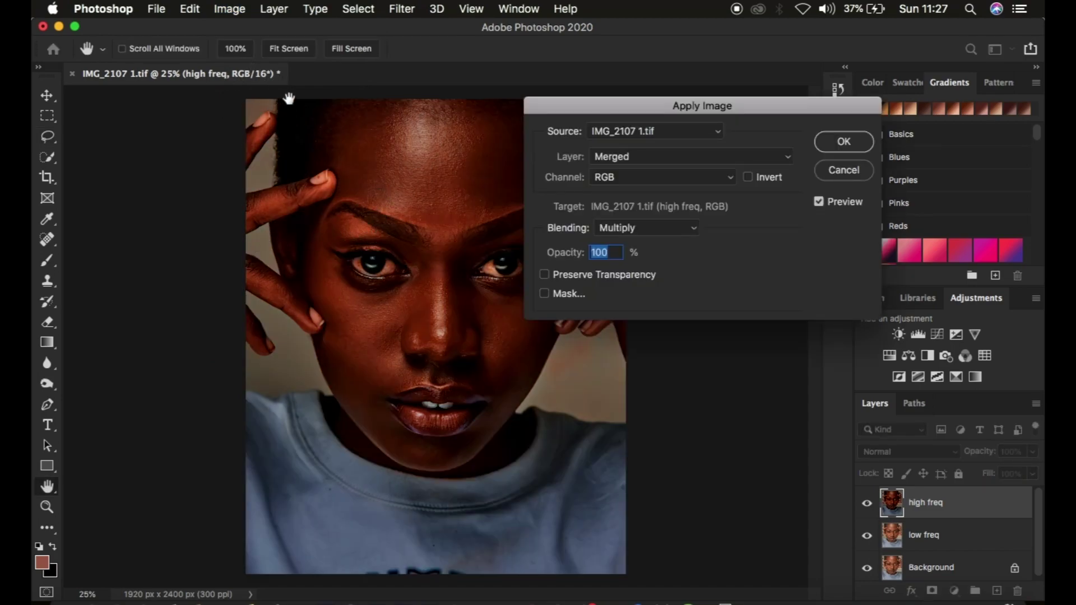
Configure Apply Image with IMG_2107 1.tif as source, the low freq layer, RGB channel, Add blending and Invert enabled
{"action": "left_click", "coordinate": [608, 134]}
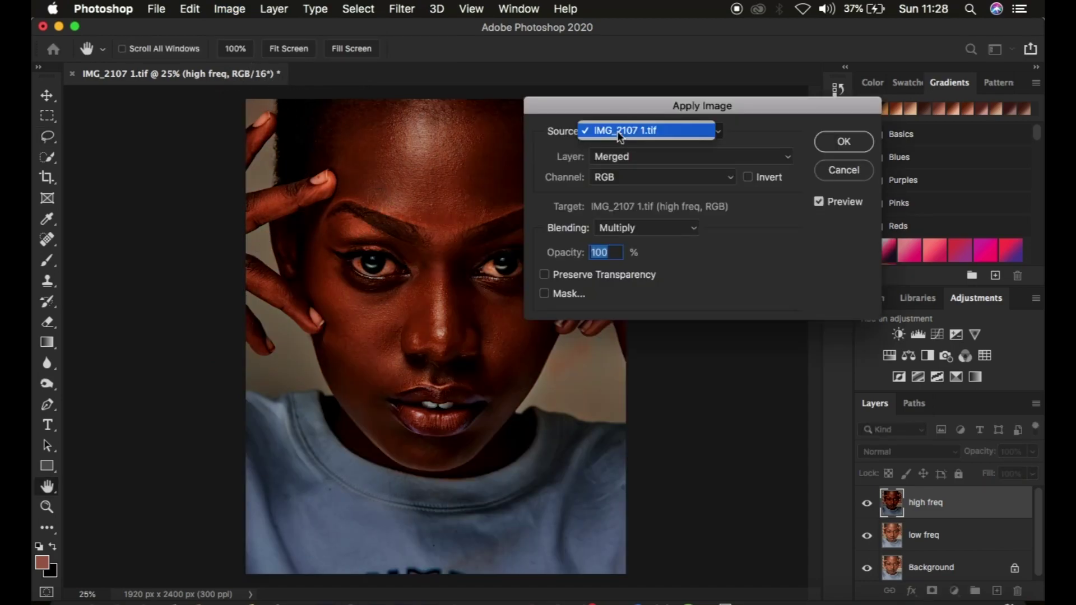
{"action": "left_click", "coordinate": [620, 133]}
{"action": "left_click", "coordinate": [628, 160]}
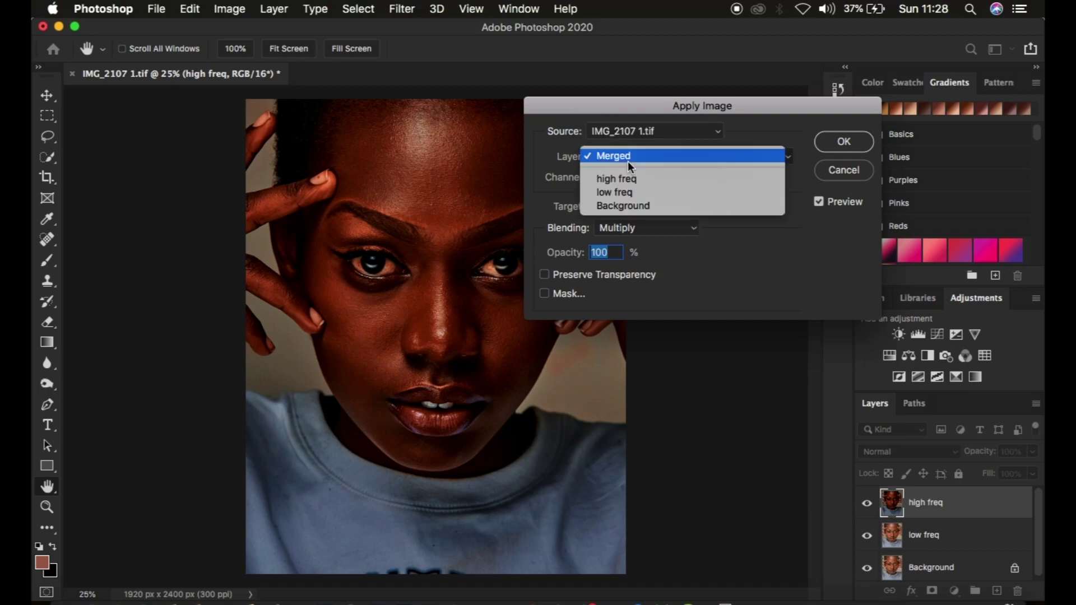
{"action": "left_click", "coordinate": [627, 191]}
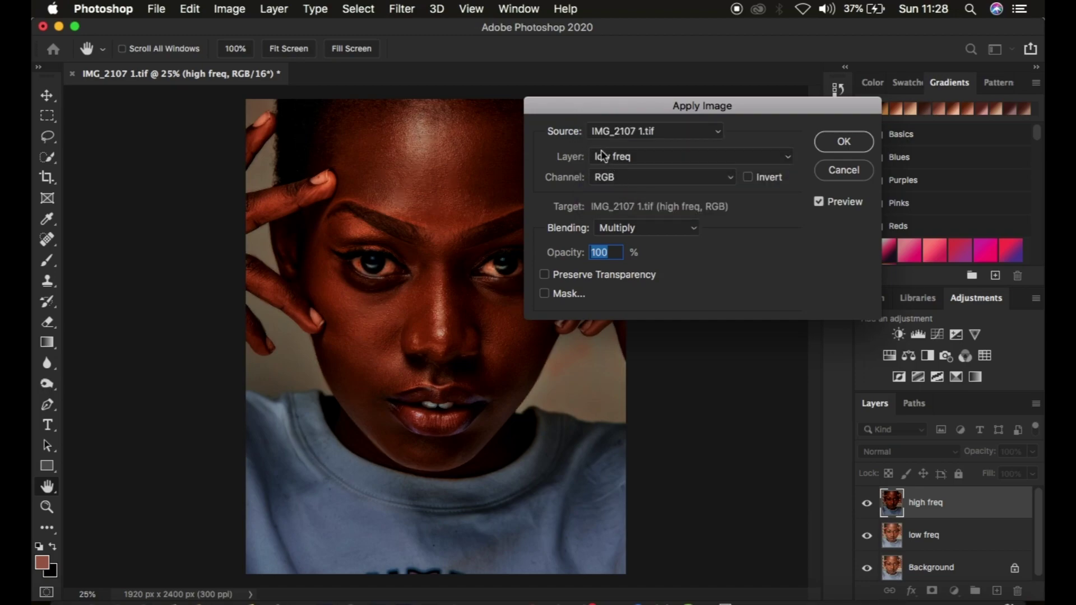
{"action": "left_click", "coordinate": [614, 185]}
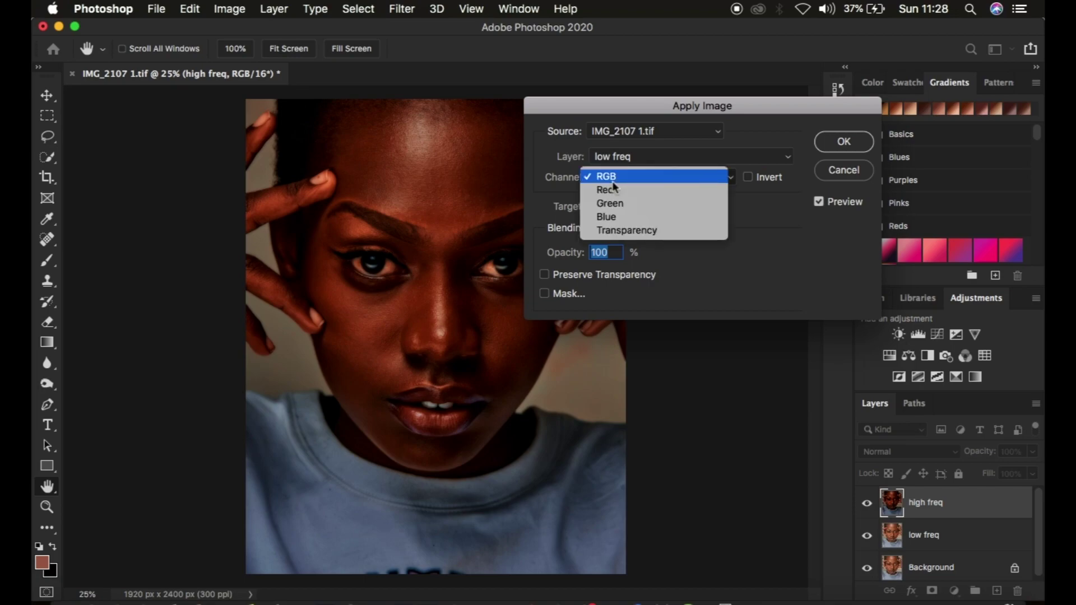
{"action": "left_click", "coordinate": [605, 176]}
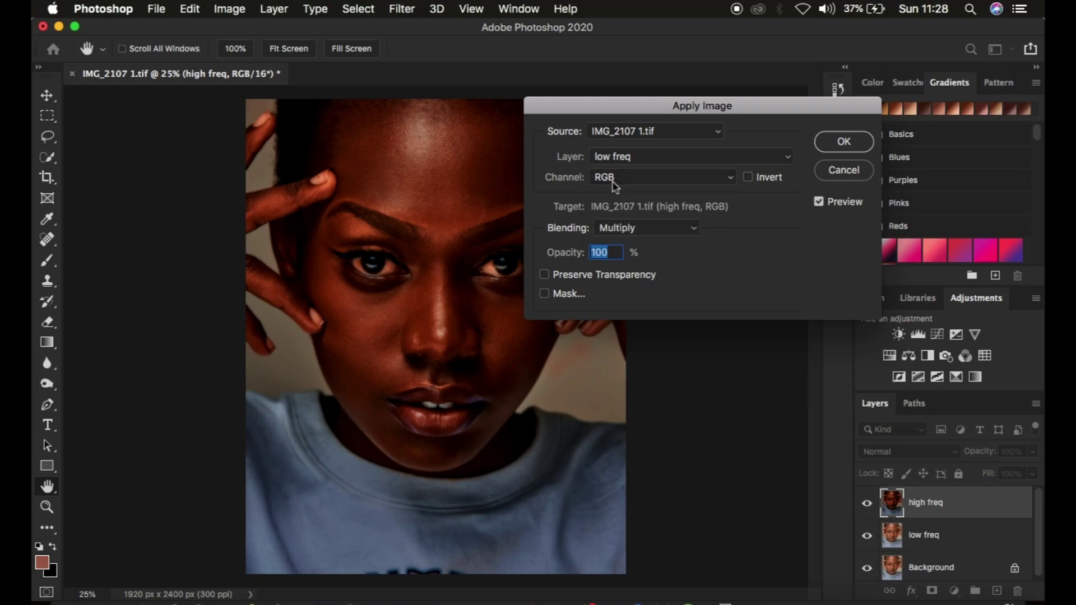
{"action": "left_click", "coordinate": [620, 230]}
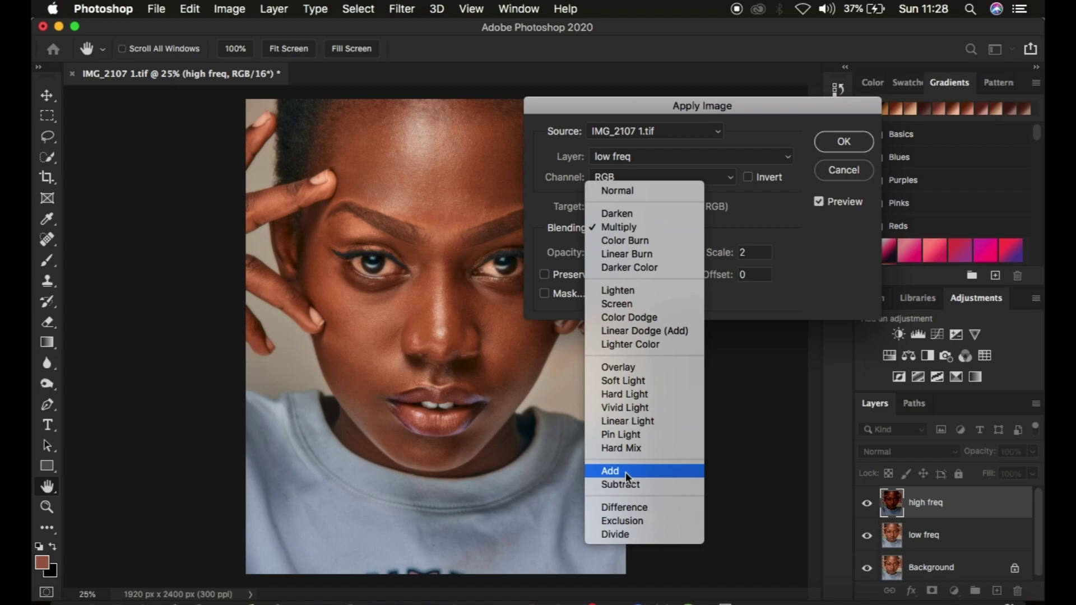
{"action": "left_click", "coordinate": [626, 472]}
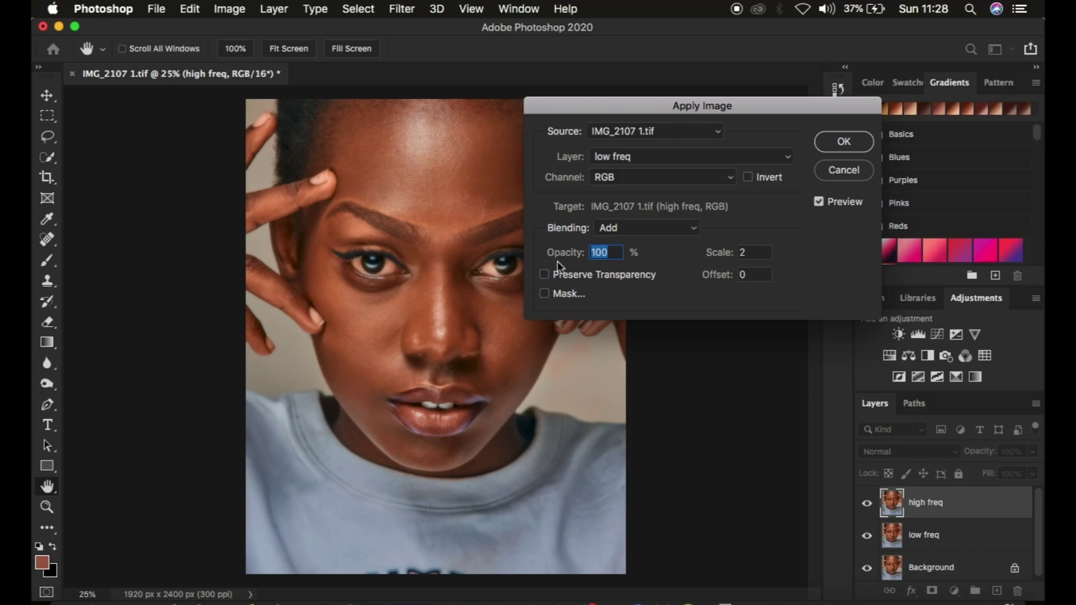
{"action": "left_click", "coordinate": [748, 177]}
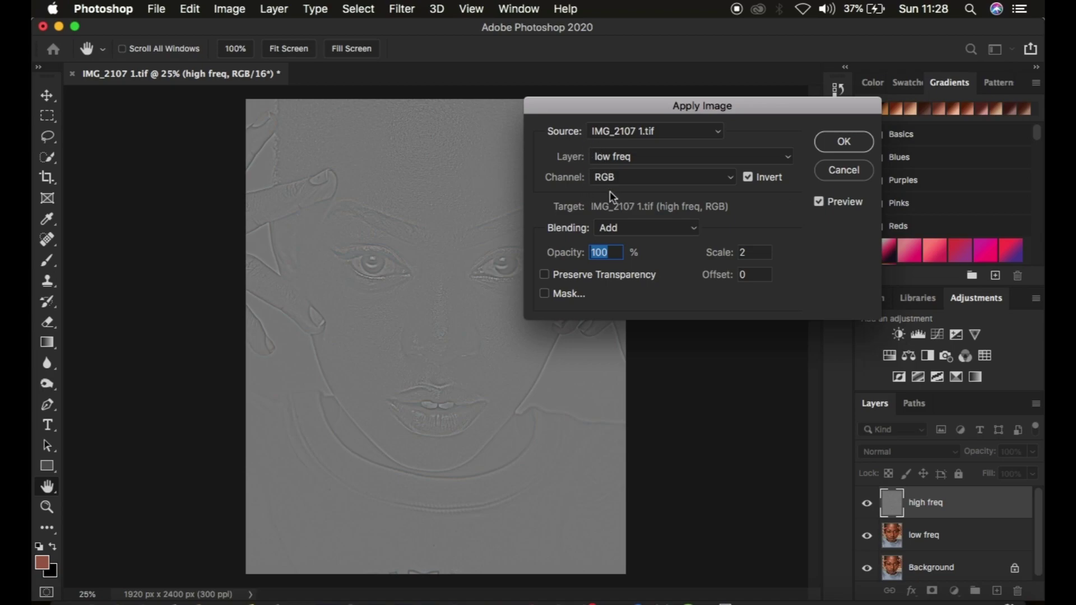
Try Apply Image with Invert disabled and the blending set to Subtract
{"action": "left_click", "coordinate": [747, 178]}
{"action": "left_click", "coordinate": [641, 227]}
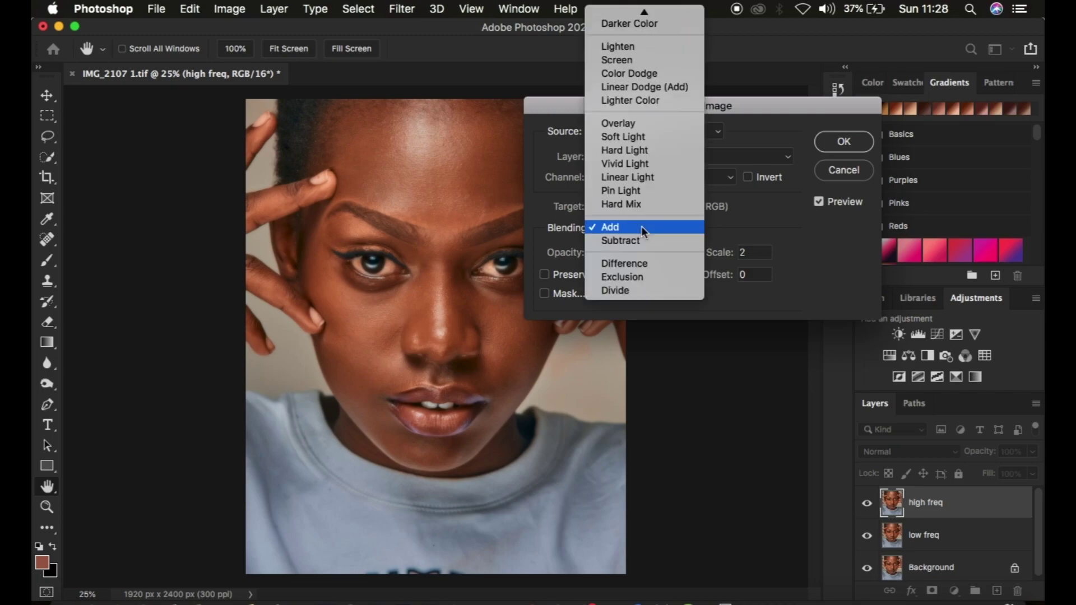
{"action": "left_click", "coordinate": [627, 238]}
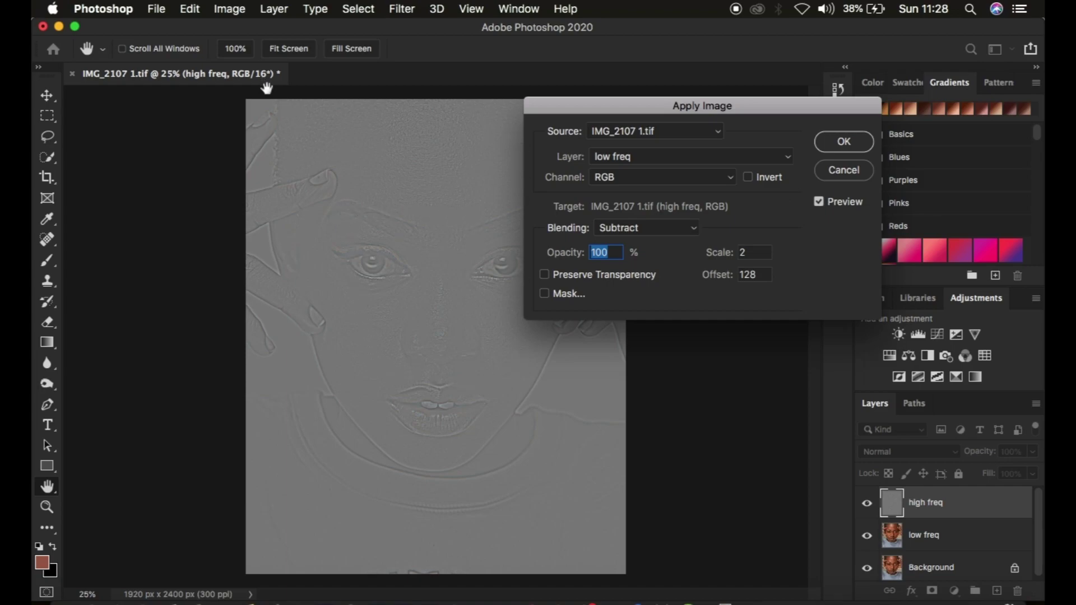
Set the Apply Image blending to Add with Invert enabled and apply it to the high freq layer
{"action": "left_click", "coordinate": [624, 230]}
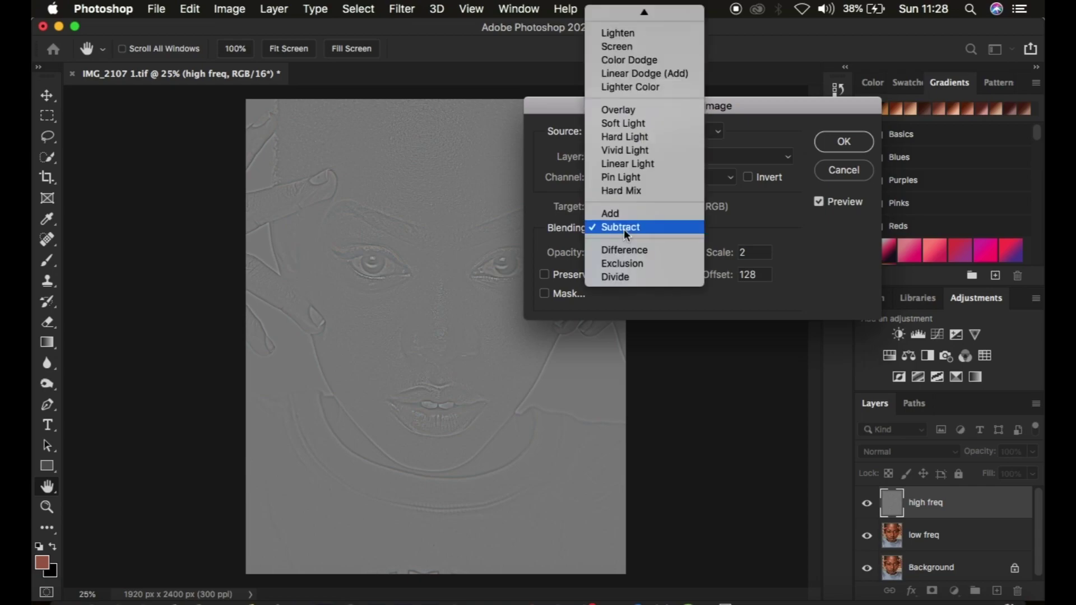
{"action": "left_click", "coordinate": [617, 214]}
{"action": "left_click", "coordinate": [749, 177]}
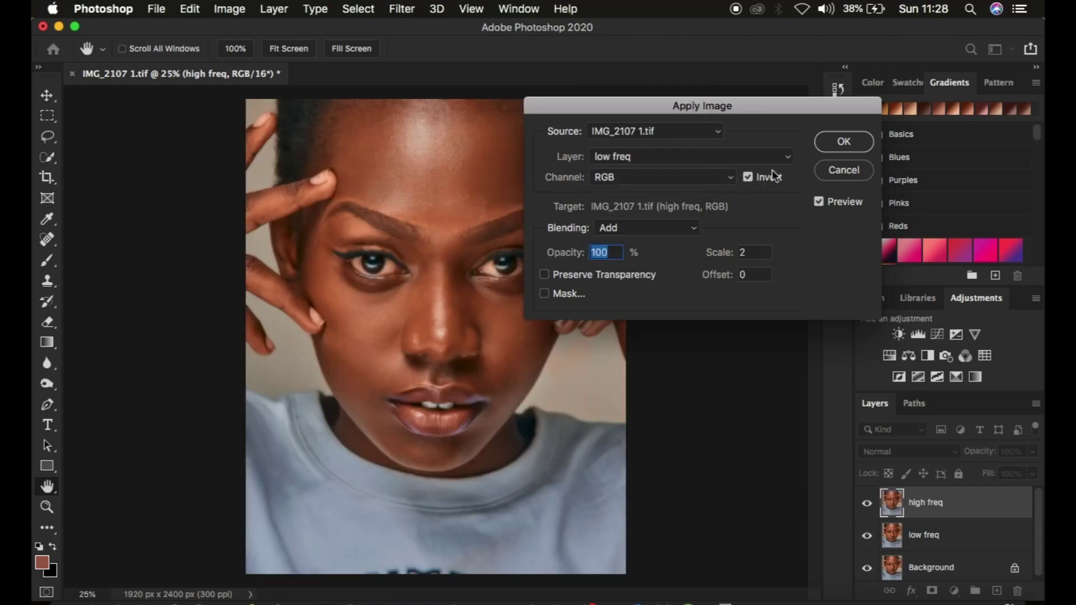
{"action": "left_click", "coordinate": [836, 141]}
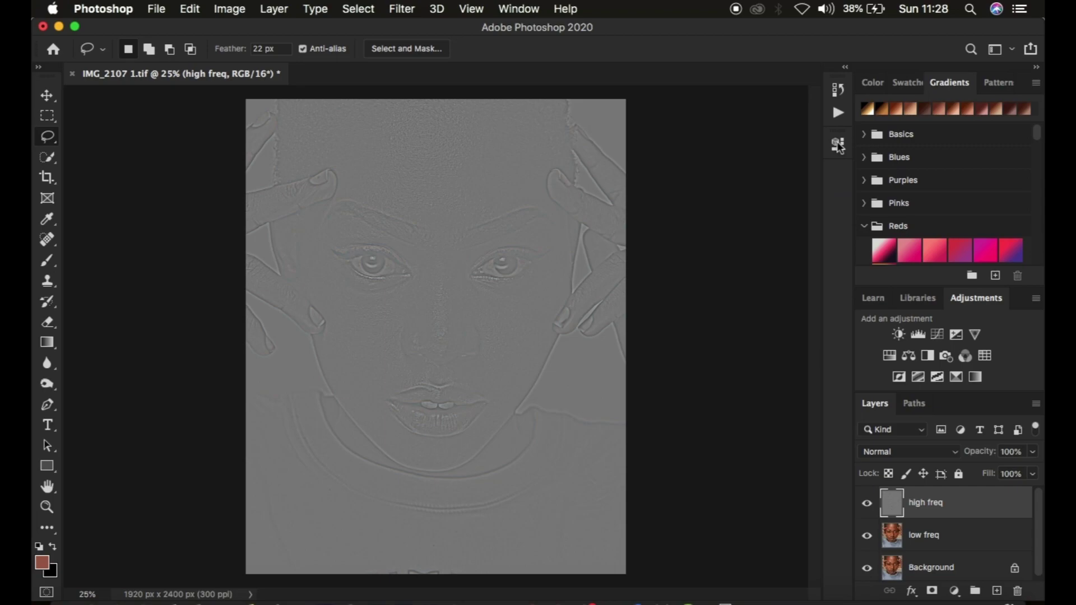
Set the high freq layer's blend mode to Linear Light, and group it with low freq as "freq sep"
{"action": "left_click", "coordinate": [893, 456]}
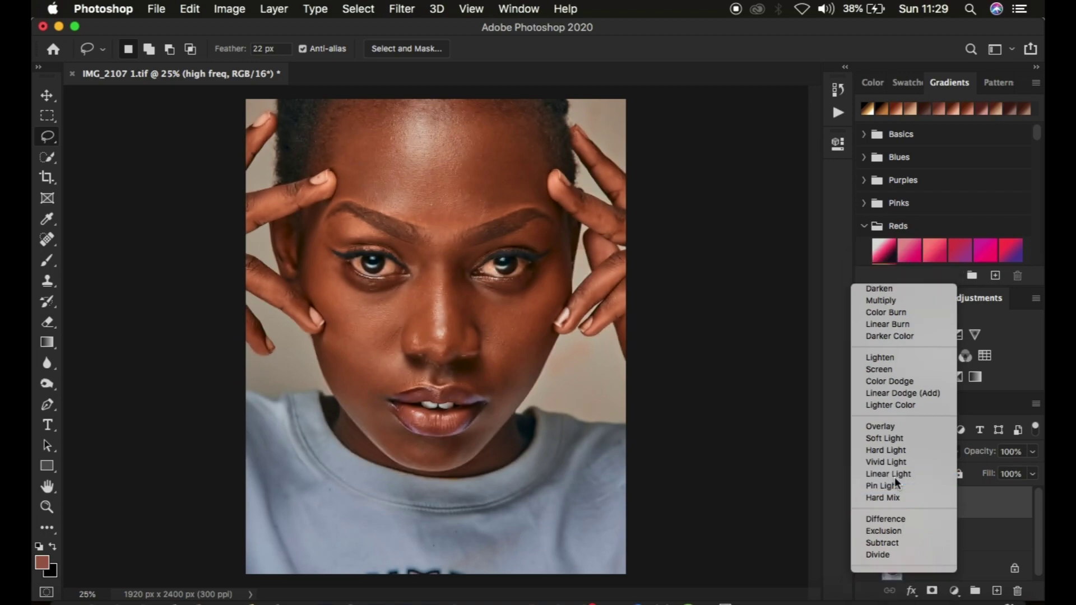
{"action": "left_click", "coordinate": [895, 475]}
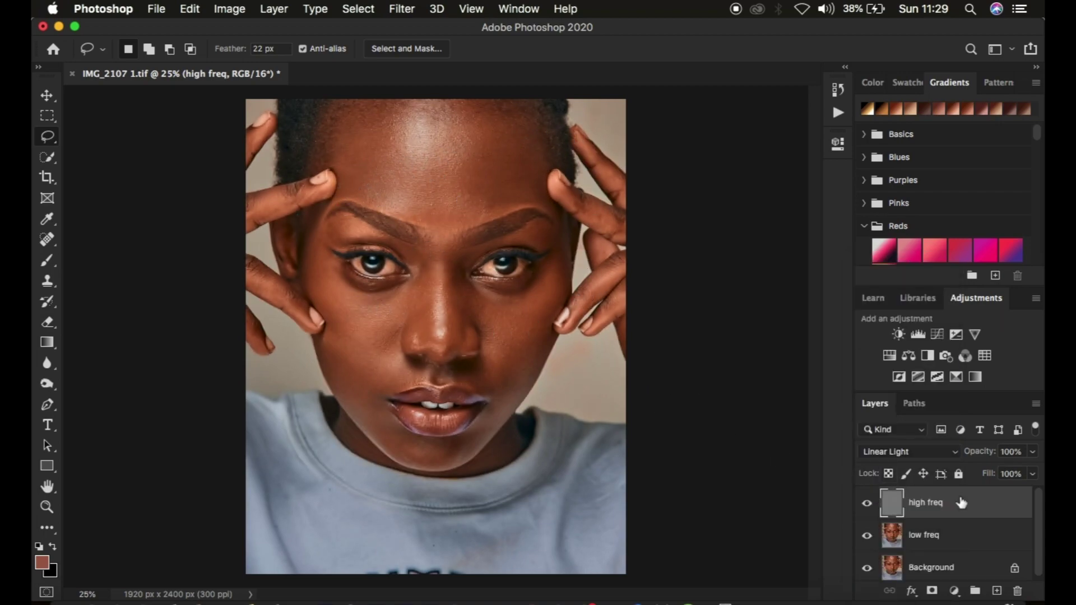
{"action": "left_click", "coordinate": [969, 529], "text": "shift"}
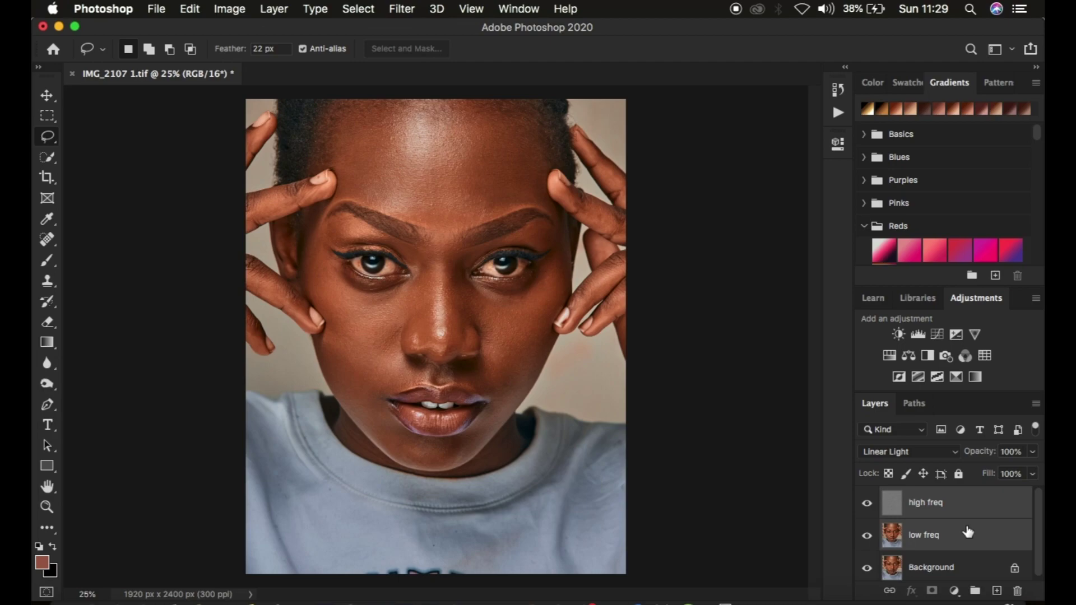
{"action": "key", "text": "super+g"}
{"action": "double_click", "coordinate": [924, 496]}
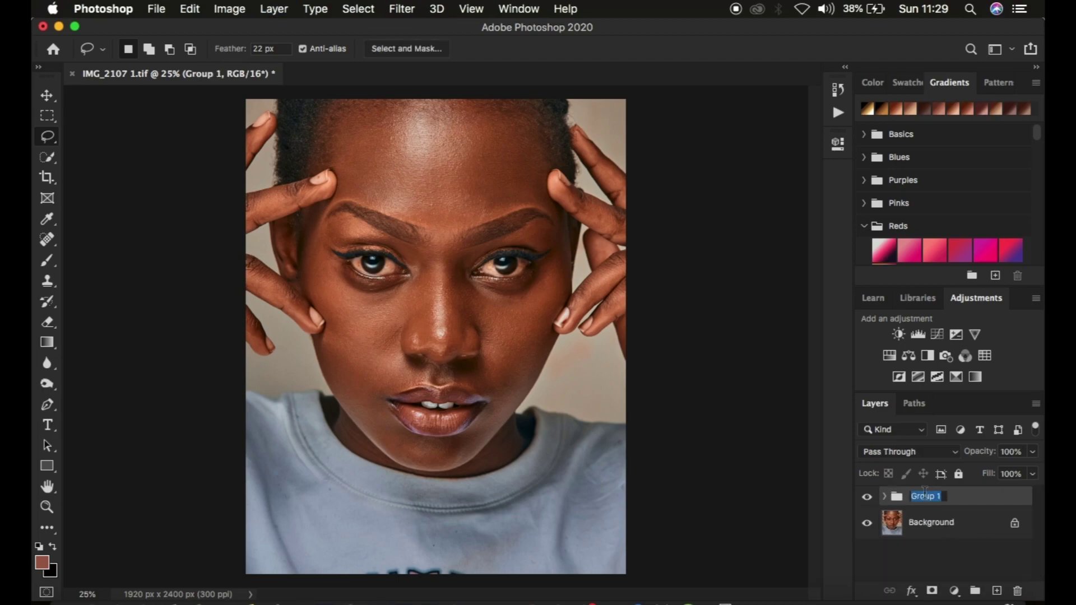
{"action": "type", "text": "freq sep"}
{"action": "key", "text": "Return"}
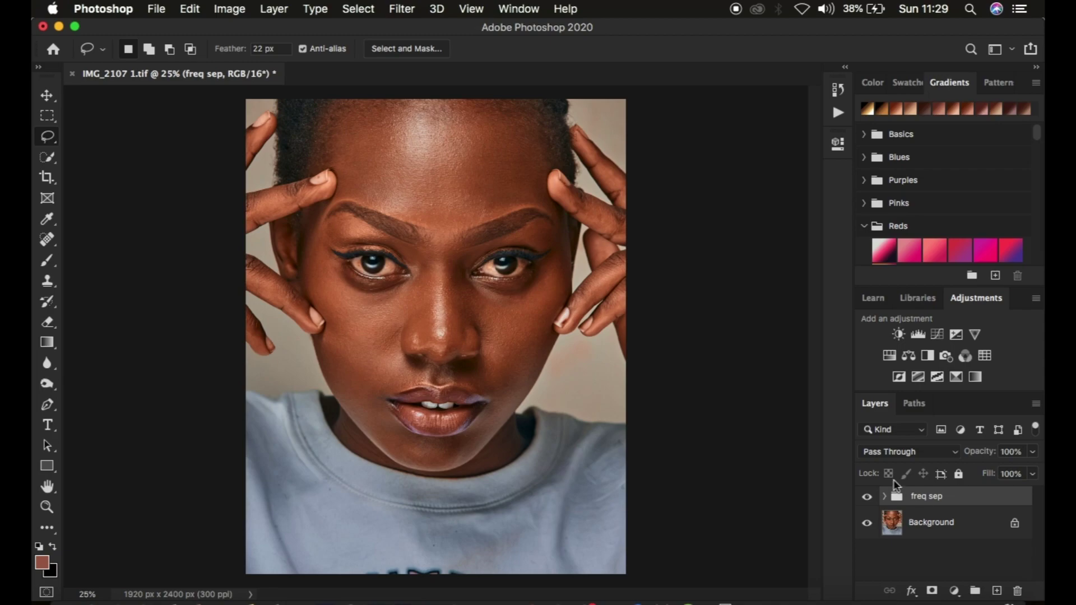
Make the low freq layer inside the freq sep group active and hide the high freq layer
{"action": "left_click", "coordinate": [885, 496]}
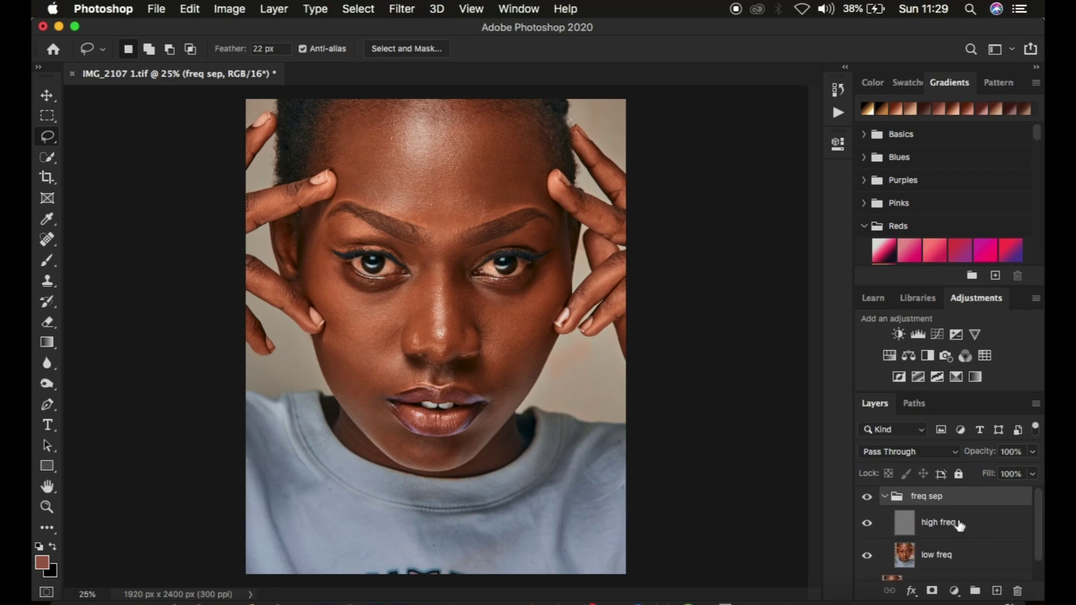
{"action": "left_click", "coordinate": [947, 557]}
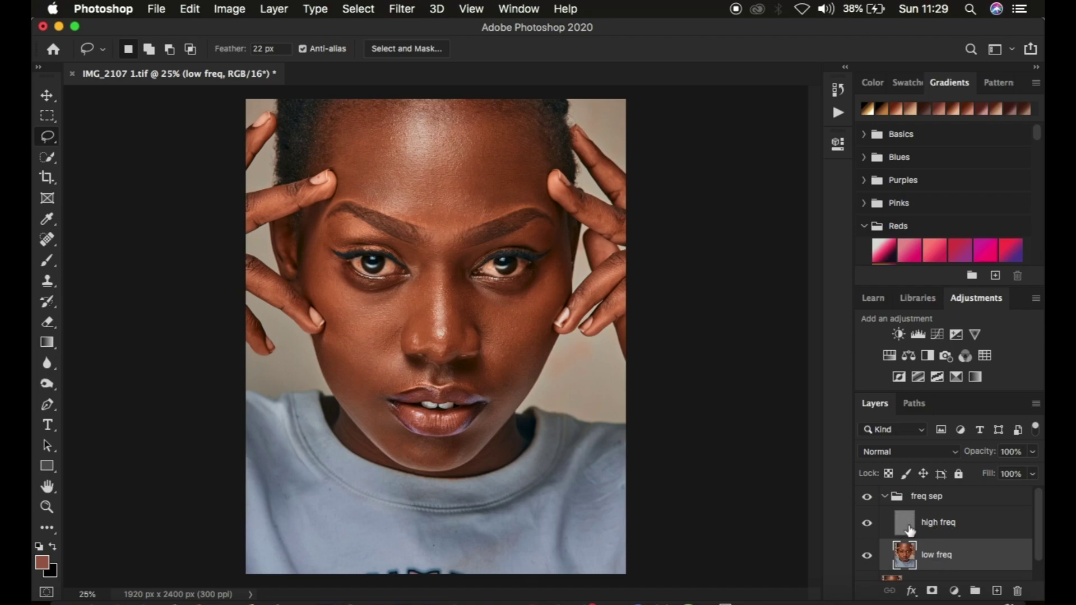
{"action": "left_click", "coordinate": [868, 526]}
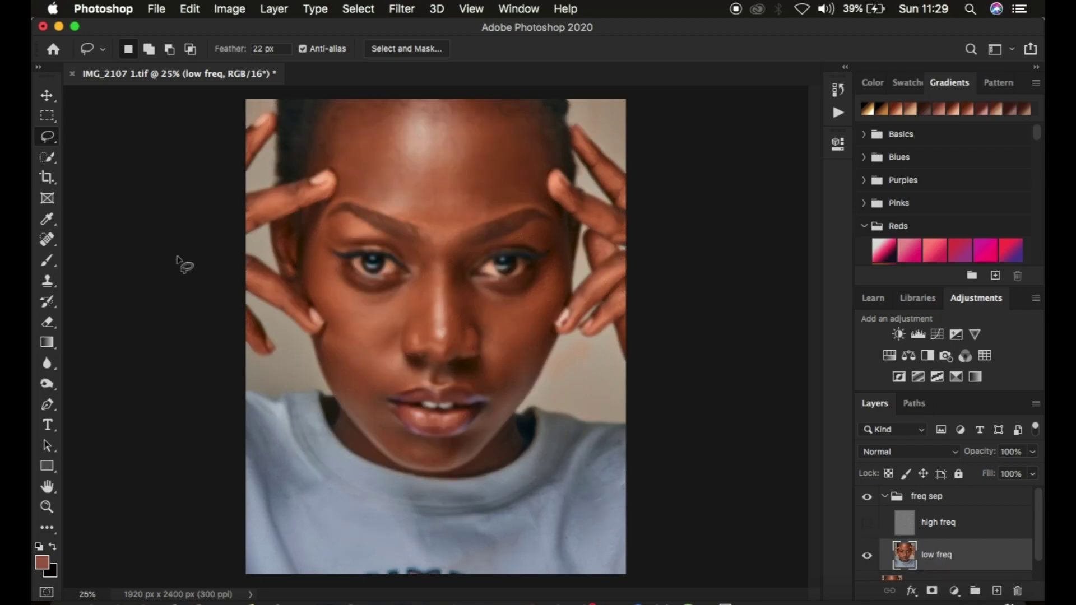
Switch to the Mixer Brush, check its brush tip and options, and clean the brush of loaded paint
{"action": "left_click", "coordinate": [45, 262]}
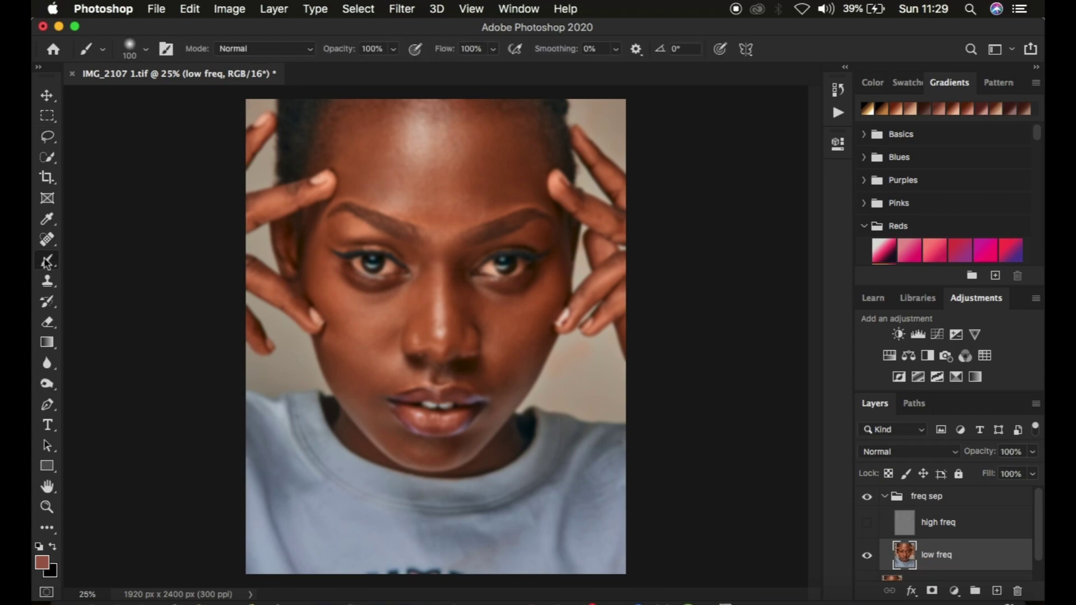
{"action": "right_click", "coordinate": [46, 261]}
{"action": "left_click", "coordinate": [126, 305]}
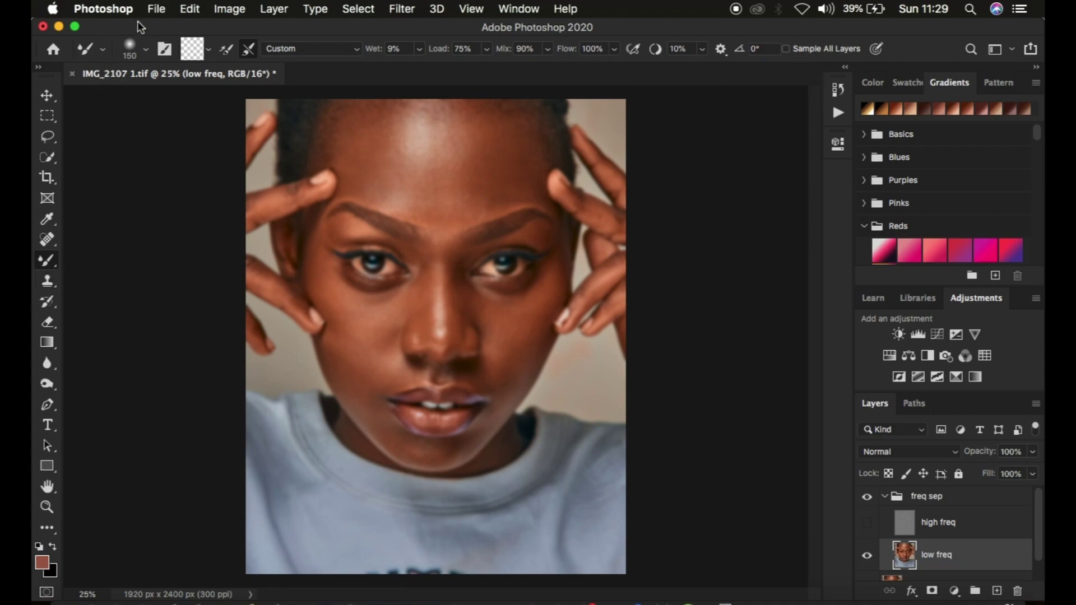
{"action": "left_click", "coordinate": [144, 51]}
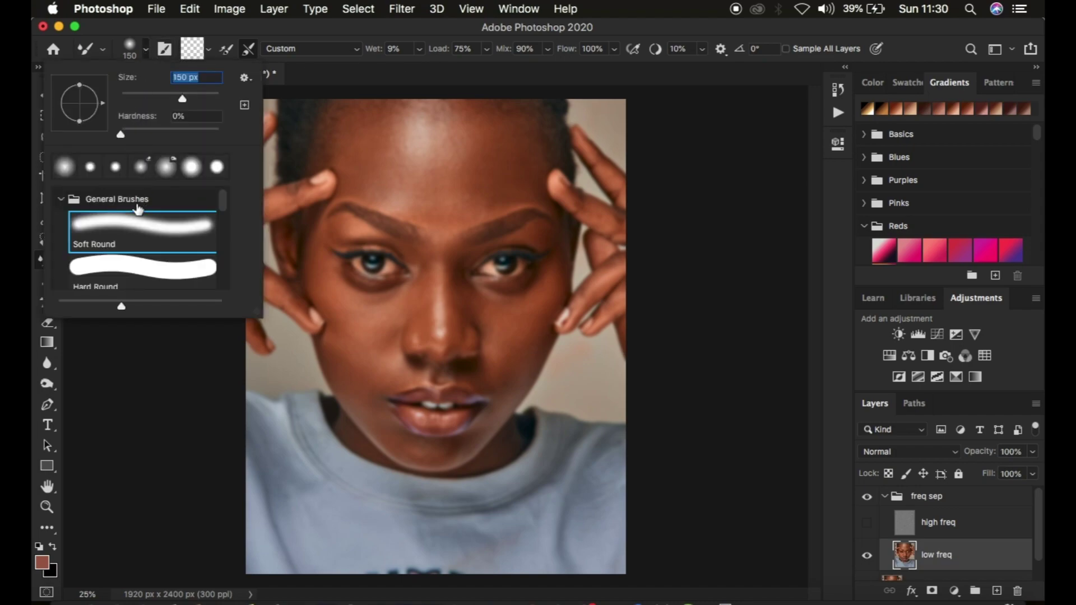
{"action": "left_click", "coordinate": [145, 50]}
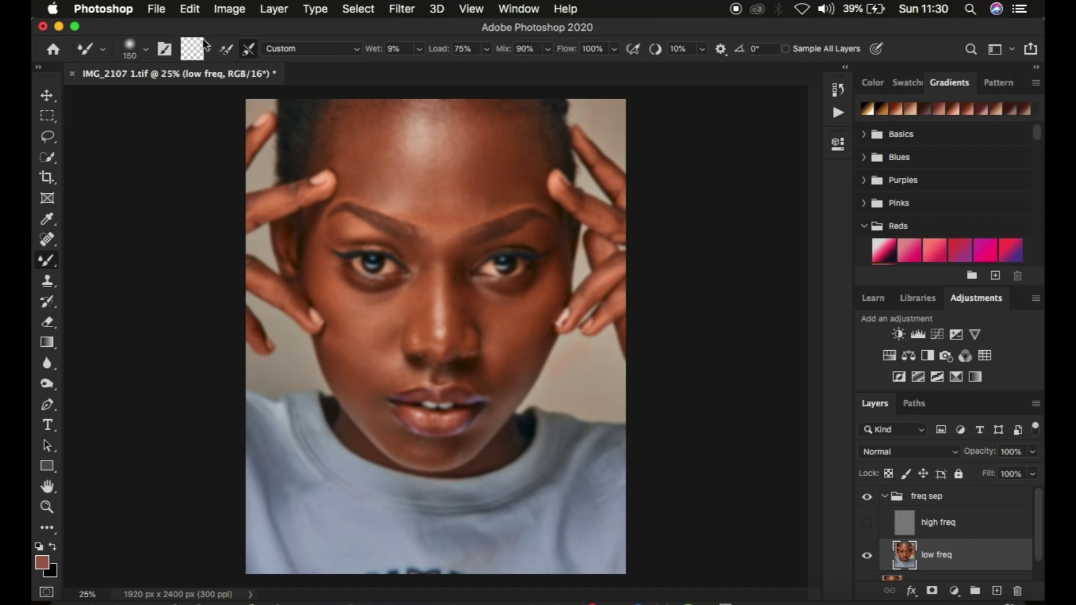
{"action": "left_click", "coordinate": [210, 51]}
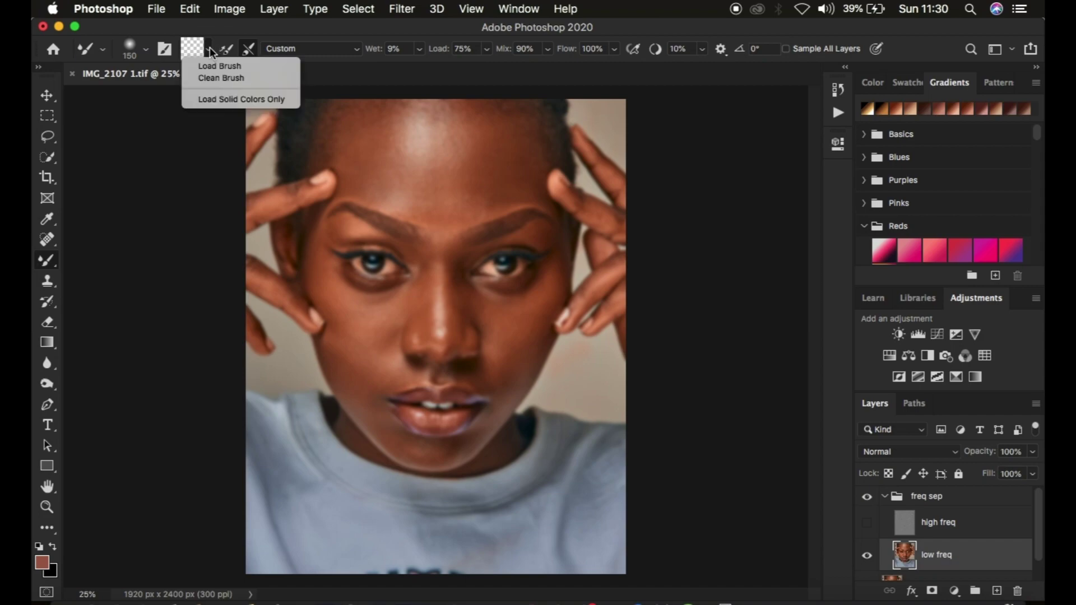
{"action": "left_click", "coordinate": [212, 76]}
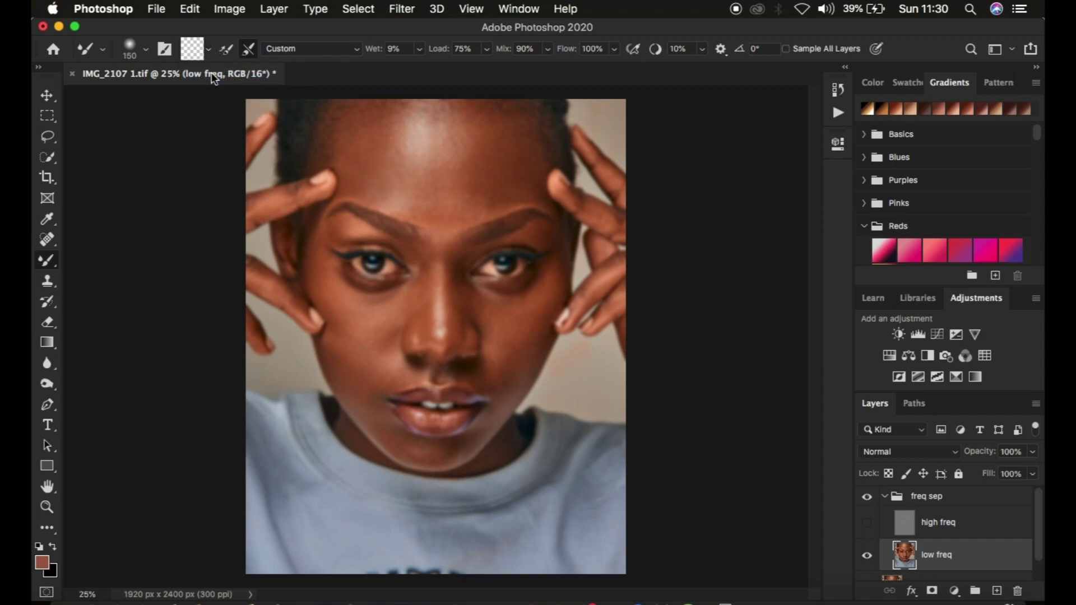
{"action": "left_click", "coordinate": [250, 49]}
{"action": "left_click", "coordinate": [787, 50]}
Blend the forehead tones on the low freq layer with Mixer Brush strokes, reducing the brush from 250 to 200 px
{"action": "key", "text": "bracketright"}
{"action": "key", "text": "bracketright"}
{"action": "key", "text": "bracketright"}
{"action": "key", "text": "bracketright"}
{"action": "key", "text": "bracketright"}
{"action": "key", "text": "alt"}
{"action": "mouse_move", "coordinate": [368, 167]}
{"action": "left_mouse_down"}
{"action": "mouse_move", "coordinate": [449, 159]}
{"action": "mouse_move", "coordinate": [438, 165]}
{"action": "mouse_move", "coordinate": [515, 222]}
{"action": "mouse_move", "coordinate": [428, 178]}
{"action": "mouse_move", "coordinate": [389, 114]}
{"action": "mouse_move", "coordinate": [467, 163]}
{"action": "mouse_move", "coordinate": [411, 138]}
{"action": "mouse_move", "coordinate": [467, 164]}
{"action": "mouse_move", "coordinate": [395, 185]}
{"action": "mouse_move", "coordinate": [413, 111]}
{"action": "mouse_move", "coordinate": [476, 157]}
{"action": "mouse_move", "coordinate": [398, 183]}
{"action": "mouse_move", "coordinate": [420, 119]}
{"action": "mouse_move", "coordinate": [461, 154]}
{"action": "left_mouse_up"}
{"action": "key", "text": "bracketleft"}
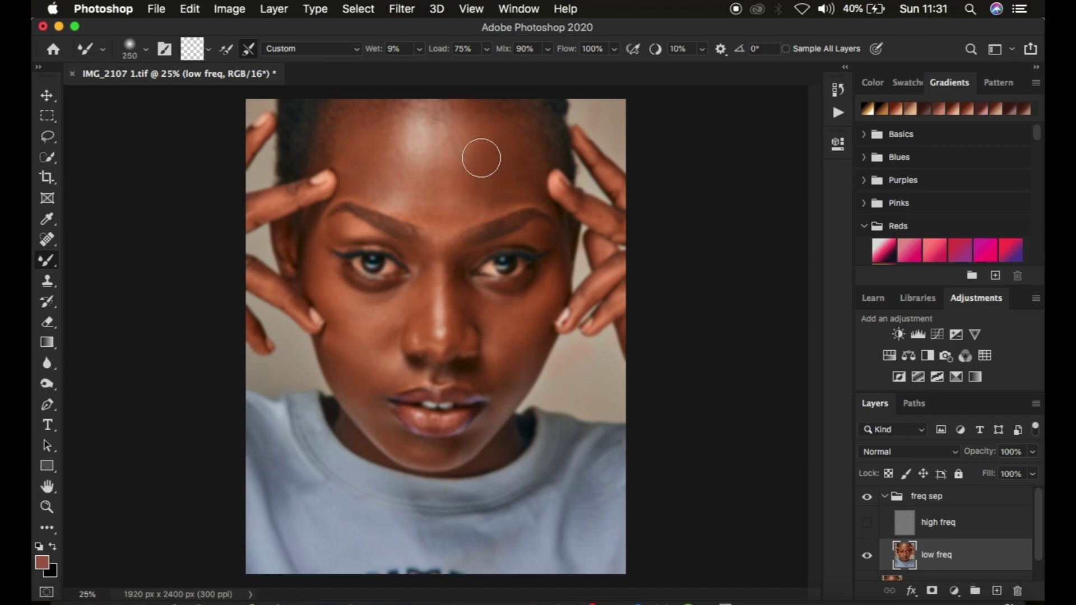
{"action": "key", "text": "bracketleft"}
{"action": "left_click", "coordinate": [481, 121], "text": "alt"}
{"action": "key", "text": "bracketleft"}
{"action": "mouse_move", "coordinate": [489, 184]}
{"action": "left_mouse_down"}
{"action": "mouse_move", "coordinate": [485, 200]}
{"action": "mouse_move", "coordinate": [516, 170]}
{"action": "mouse_move", "coordinate": [524, 181]}
{"action": "mouse_move", "coordinate": [512, 192]}
{"action": "mouse_move", "coordinate": [490, 127]}
{"action": "mouse_move", "coordinate": [480, 153]}
{"action": "mouse_move", "coordinate": [478, 125]}
{"action": "mouse_move", "coordinate": [493, 120]}
{"action": "mouse_move", "coordinate": [478, 117]}
{"action": "mouse_move", "coordinate": [506, 155]}
{"action": "left_mouse_up"}
{"action": "mouse_move", "coordinate": [359, 127]}
{"action": "left_mouse_down"}
{"action": "mouse_move", "coordinate": [359, 179]}
{"action": "mouse_move", "coordinate": [358, 161]}
{"action": "left_mouse_up"}
{"action": "mouse_move", "coordinate": [381, 110]}
{"action": "left_mouse_down"}
{"action": "mouse_move", "coordinate": [365, 144]}
{"action": "mouse_move", "coordinate": [377, 183]}
{"action": "mouse_move", "coordinate": [360, 108]}
{"action": "mouse_move", "coordinate": [337, 129]}
{"action": "mouse_move", "coordinate": [353, 112]}
{"action": "mouse_move", "coordinate": [385, 125]}
{"action": "mouse_move", "coordinate": [392, 193]}
{"action": "mouse_move", "coordinate": [418, 202]}
{"action": "mouse_move", "coordinate": [474, 204]}
{"action": "mouse_move", "coordinate": [483, 120]}
{"action": "mouse_move", "coordinate": [486, 176]}
{"action": "mouse_move", "coordinate": [493, 150]}
{"action": "mouse_move", "coordinate": [521, 159]}
{"action": "left_mouse_up"}
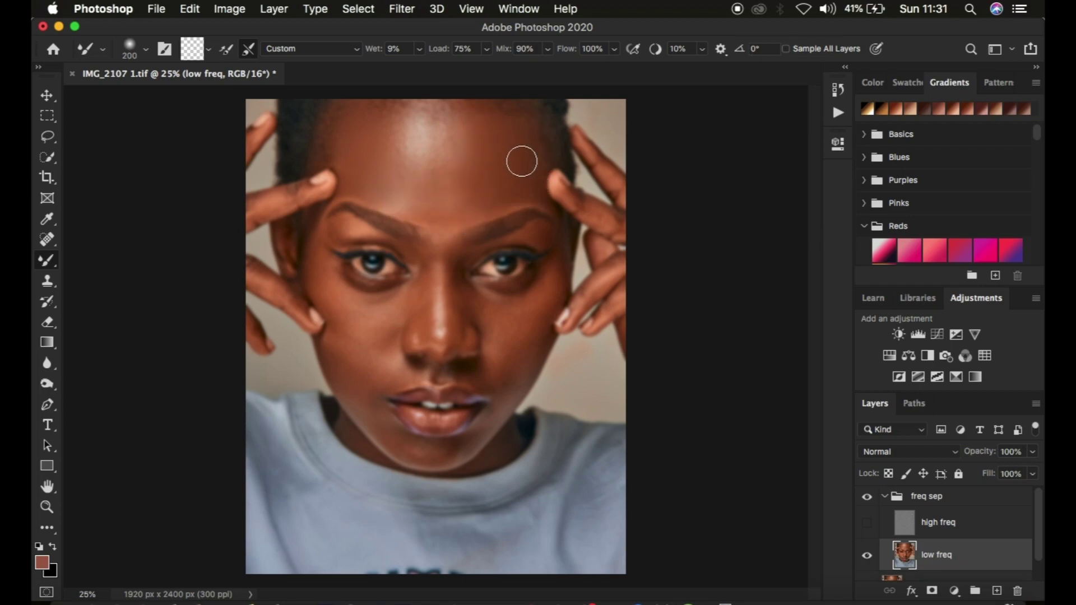
{"action": "left_click_drag", "start_coordinate": [396, 121], "coordinate": [403, 132]}
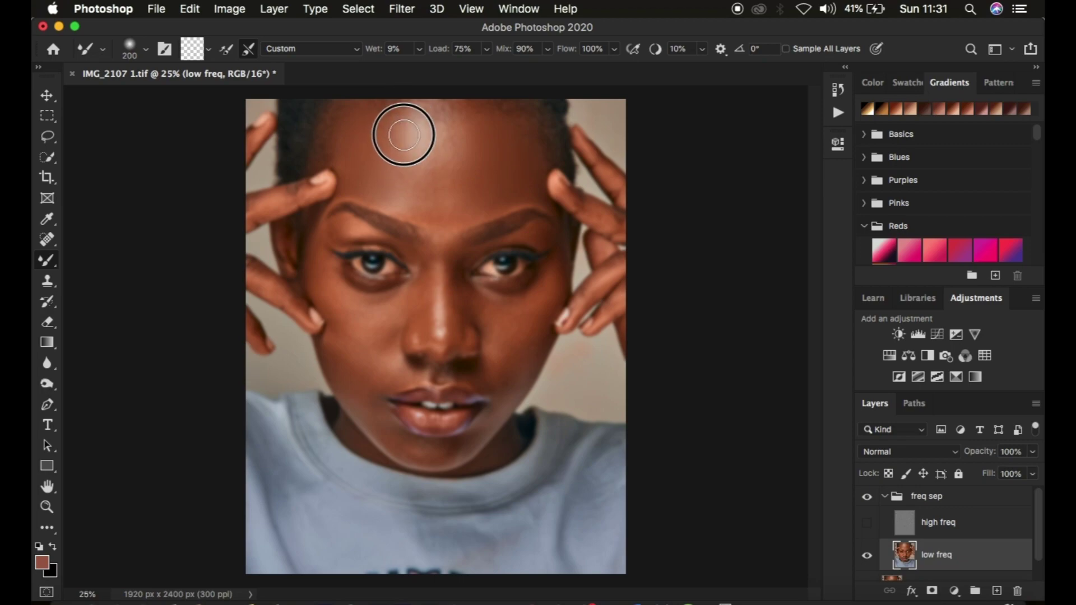
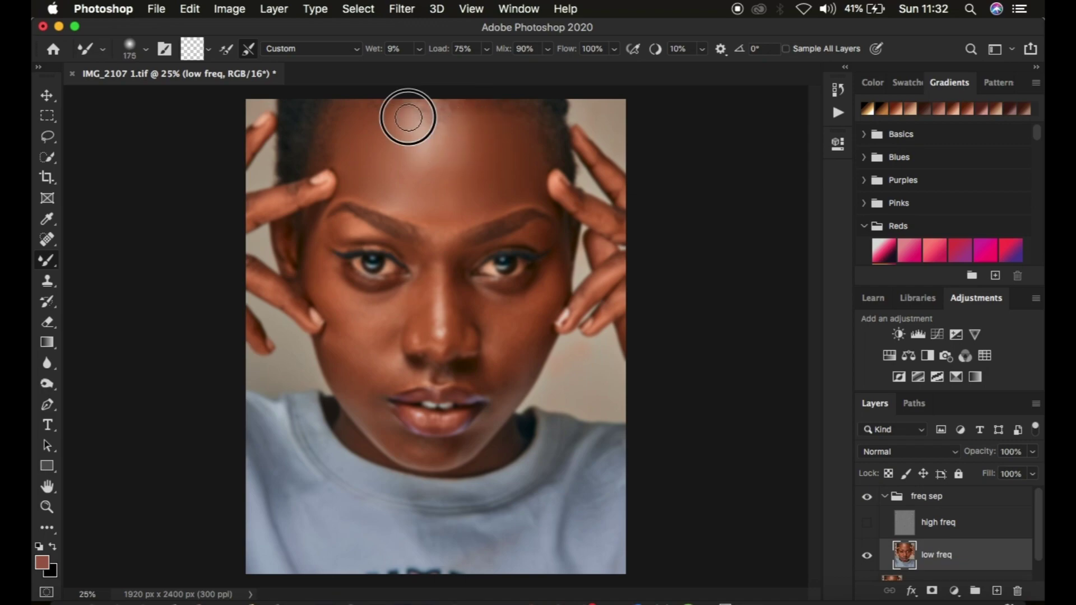
Smooth the forehead highlight and its surrounding transitions with further strokes, finishing with a 175 px brush
{"action": "key", "text": "bracketleft"}
{"action": "key", "text": "bracketleft"}
{"action": "mouse_move", "coordinate": [469, 120]}
{"action": "left_mouse_down"}
{"action": "mouse_move", "coordinate": [451, 155]}
{"action": "mouse_move", "coordinate": [435, 161]}
{"action": "mouse_move", "coordinate": [396, 137]}
{"action": "mouse_move", "coordinate": [440, 209]}
{"action": "mouse_move", "coordinate": [427, 211]}
{"action": "mouse_move", "coordinate": [444, 215]}
{"action": "mouse_move", "coordinate": [452, 187]}
{"action": "left_mouse_up"}
{"action": "mouse_move", "coordinate": [402, 145]}
{"action": "left_mouse_down"}
{"action": "mouse_move", "coordinate": [398, 123]}
{"action": "mouse_move", "coordinate": [394, 138]}
{"action": "mouse_move", "coordinate": [361, 120]}
{"action": "mouse_move", "coordinate": [349, 160]}
{"action": "left_mouse_up"}
{"action": "key", "text": "bracketright"}
{"action": "key", "text": "bracketright"}
{"action": "mouse_move", "coordinate": [423, 168]}
{"action": "left_mouse_down"}
{"action": "mouse_move", "coordinate": [384, 166]}
{"action": "mouse_move", "coordinate": [403, 183]}
{"action": "left_mouse_up"}
{"action": "key", "text": "bracketleft"}
{"action": "key", "text": "bracketleft"}
{"action": "mouse_move", "coordinate": [466, 194]}
{"action": "left_mouse_down"}
{"action": "mouse_move", "coordinate": [397, 197]}
{"action": "mouse_move", "coordinate": [441, 215]}
{"action": "mouse_move", "coordinate": [470, 208]}
{"action": "mouse_move", "coordinate": [461, 177]}
{"action": "mouse_move", "coordinate": [483, 129]}
{"action": "mouse_move", "coordinate": [465, 194]}
{"action": "mouse_move", "coordinate": [488, 194]}
{"action": "mouse_move", "coordinate": [495, 133]}
{"action": "mouse_move", "coordinate": [515, 169]}
{"action": "mouse_move", "coordinate": [472, 172]}
{"action": "left_mouse_up"}
{"action": "mouse_move", "coordinate": [405, 168]}
{"action": "left_mouse_down"}
{"action": "mouse_move", "coordinate": [389, 143]}
{"action": "mouse_move", "coordinate": [365, 168]}
{"action": "mouse_move", "coordinate": [426, 182]}
{"action": "mouse_move", "coordinate": [439, 224]}
{"action": "mouse_move", "coordinate": [490, 178]}
{"action": "mouse_move", "coordinate": [473, 125]}
{"action": "mouse_move", "coordinate": [495, 153]}
{"action": "mouse_move", "coordinate": [524, 144]}
{"action": "mouse_move", "coordinate": [505, 152]}
{"action": "mouse_move", "coordinate": [370, 118]}
{"action": "mouse_move", "coordinate": [347, 140]}
{"action": "left_mouse_up"}
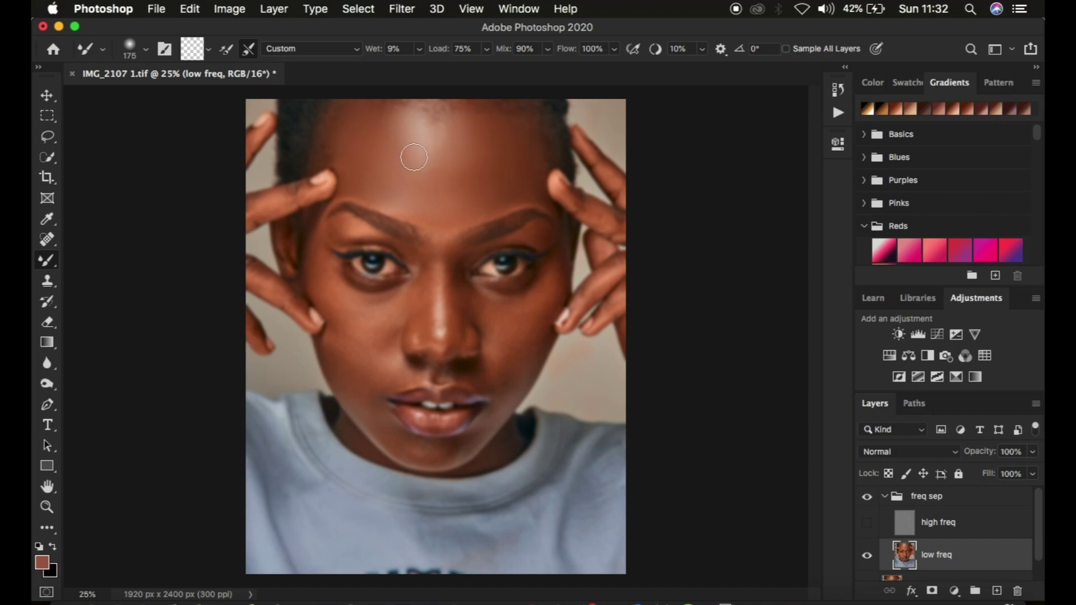
Show the high freq layer and toggle the freq sep group's visibility to compare the portrait before and after
{"action": "left_click", "coordinate": [868, 524]}
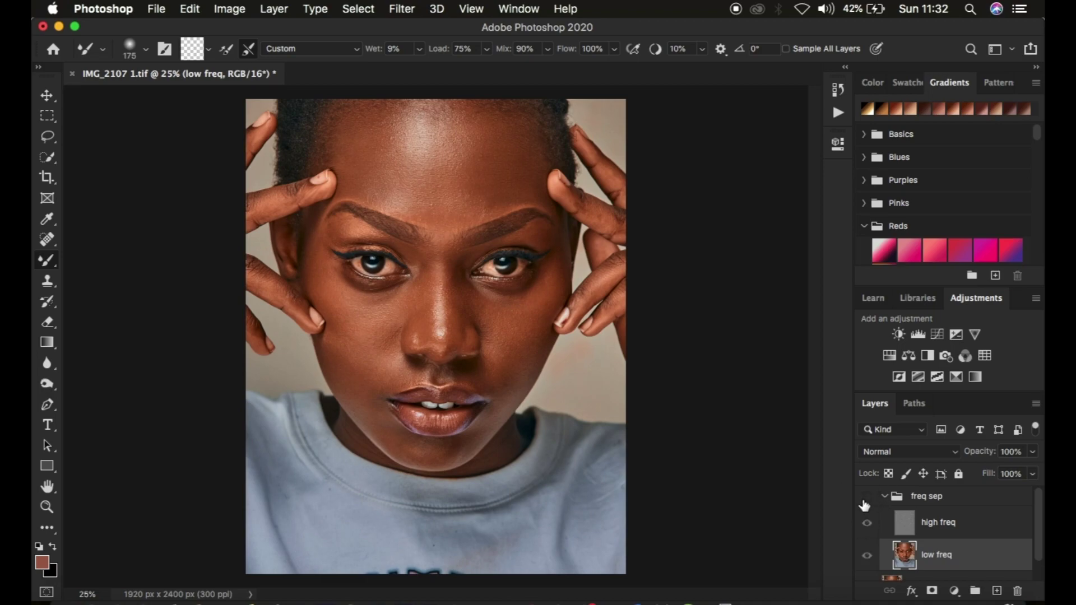
{"action": "left_click", "coordinate": [866, 500]}
{"action": "left_click", "coordinate": [865, 504]}
{"action": "left_click", "coordinate": [866, 498]}
{"action": "left_click", "coordinate": [865, 504]}
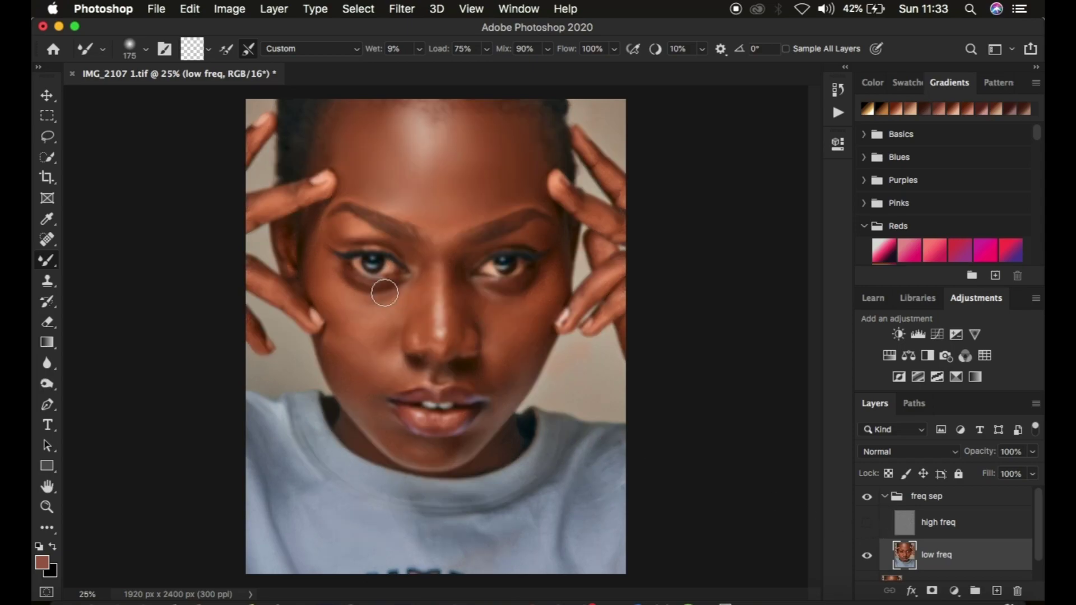
Blend the skin under both eyes, between the brows and on the cheek, using a brush reduced to 125 px
{"action": "key", "text": "bracketleft"}
{"action": "mouse_move", "coordinate": [555, 286]}
{"action": "left_mouse_down"}
{"action": "mouse_move", "coordinate": [539, 305]}
{"action": "mouse_move", "coordinate": [543, 296]}
{"action": "mouse_move", "coordinate": [500, 310]}
{"action": "mouse_move", "coordinate": [486, 302]}
{"action": "mouse_move", "coordinate": [528, 311]}
{"action": "mouse_move", "coordinate": [512, 332]}
{"action": "mouse_move", "coordinate": [516, 291]}
{"action": "left_mouse_up"}
{"action": "key", "text": "bracketright"}
{"action": "key", "text": "bracketleft"}
{"action": "key", "text": "bracketleft"}
{"action": "mouse_move", "coordinate": [353, 298]}
{"action": "left_mouse_down"}
{"action": "mouse_move", "coordinate": [420, 259]}
{"action": "mouse_move", "coordinate": [456, 260]}
{"action": "mouse_move", "coordinate": [445, 241]}
{"action": "left_mouse_up"}
{"action": "left_click", "coordinate": [523, 346]}
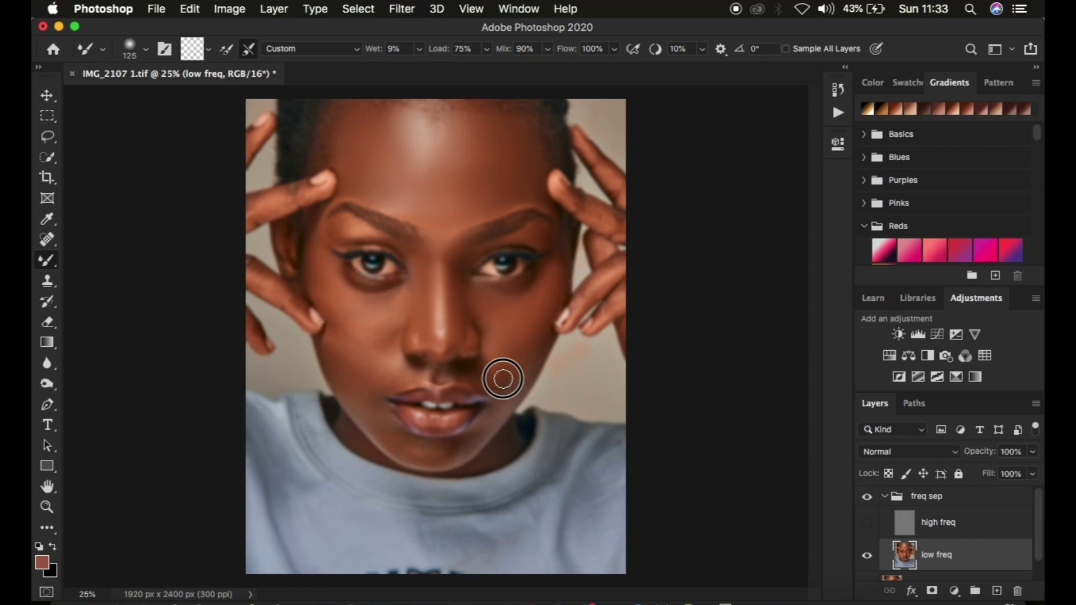
Smooth the skin around the brow, chin and cheek with strokes, varying the brush size and ending at 150 px
{"action": "left_click", "coordinate": [348, 230]}
{"action": "key", "text": "bracketleft"}
{"action": "key", "text": "bracketleft"}
{"action": "key", "text": "bracketright"}
{"action": "key", "text": "bracketright"}
{"action": "left_click", "coordinate": [400, 446]}
{"action": "mouse_move", "coordinate": [399, 445]}
{"action": "left_mouse_down"}
{"action": "mouse_move", "coordinate": [497, 412]}
{"action": "mouse_move", "coordinate": [504, 366]}
{"action": "mouse_move", "coordinate": [455, 334]}
{"action": "mouse_move", "coordinate": [406, 375]}
{"action": "mouse_move", "coordinate": [384, 419]}
{"action": "mouse_move", "coordinate": [436, 455]}
{"action": "mouse_move", "coordinate": [494, 343]}
{"action": "left_mouse_up"}
{"action": "key", "text": "bracketleft"}
{"action": "key", "text": "bracketleft"}
{"action": "key", "text": "bracketright"}
{"action": "key", "text": "bracketright"}
{"action": "key", "text": "bracketright"}
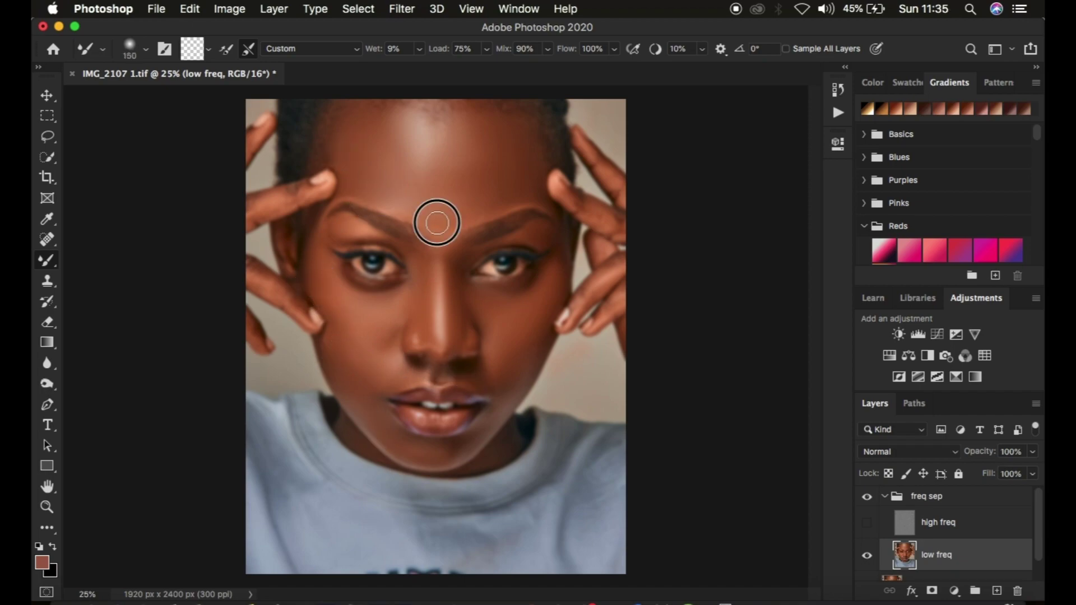
Show the high freq layer and touch up the skin above the eyebrow on low freq, reducing the brush to 90 px
{"action": "left_click", "coordinate": [867, 523]}
{"action": "key", "text": "bracketleft"}
{"action": "key", "text": "bracketleft"}
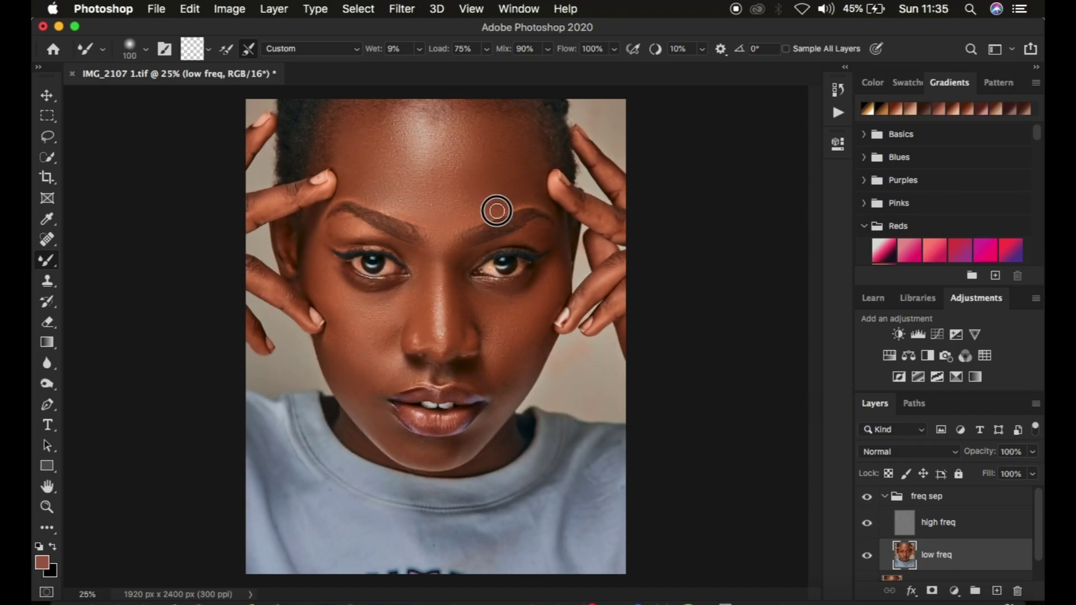
{"action": "key", "text": "bracketleft"}
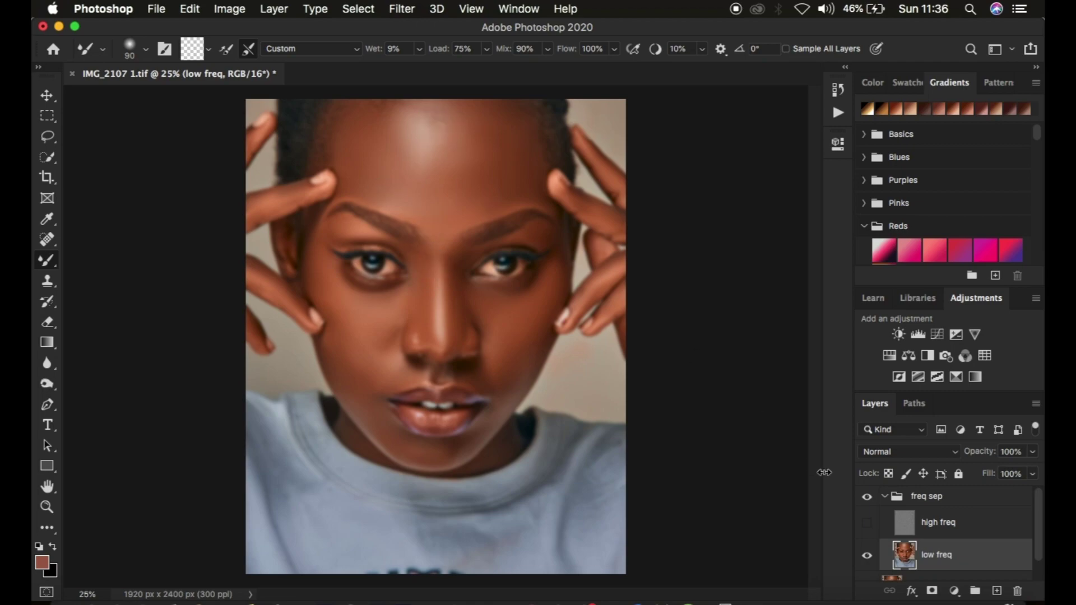
Toggle the visibility of the high freq layer and the freq sep group to review the retouching, leaving both visible
{"action": "left_click", "coordinate": [867, 526]}
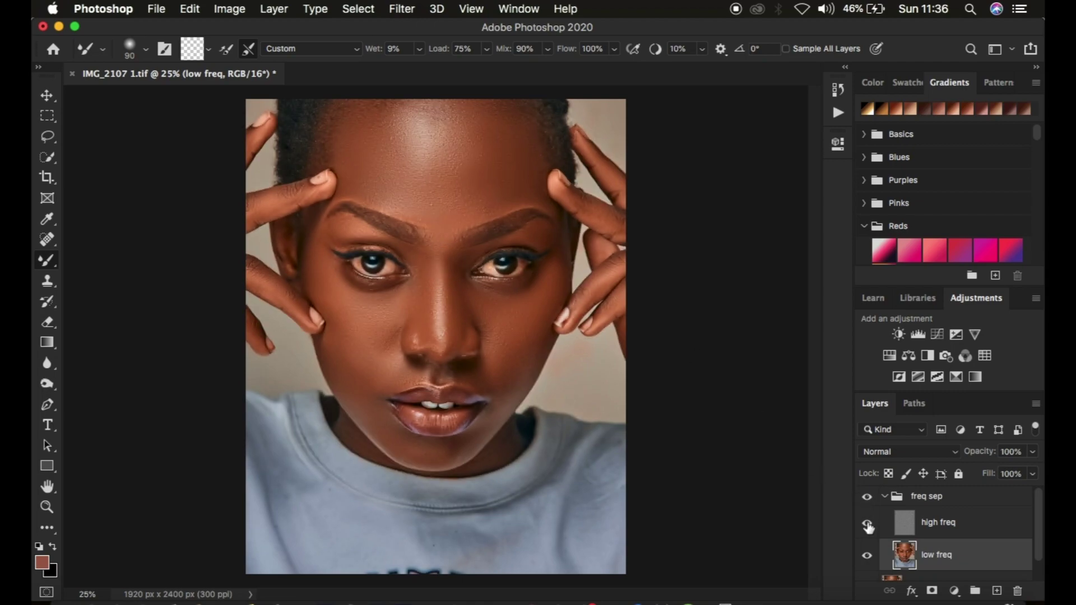
{"action": "left_click", "coordinate": [866, 524]}
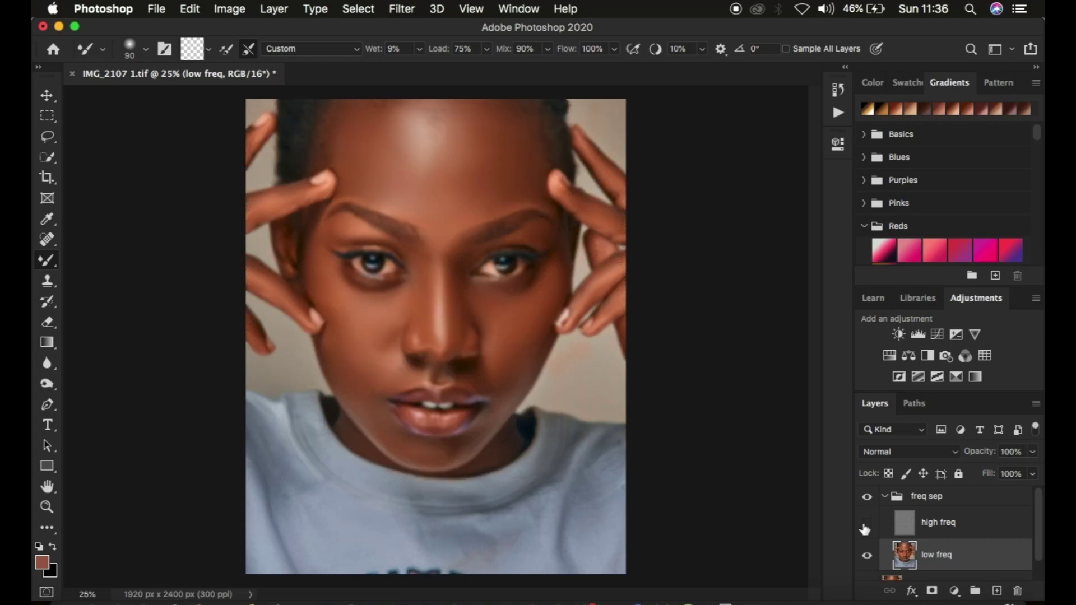
{"action": "left_click", "coordinate": [867, 525]}
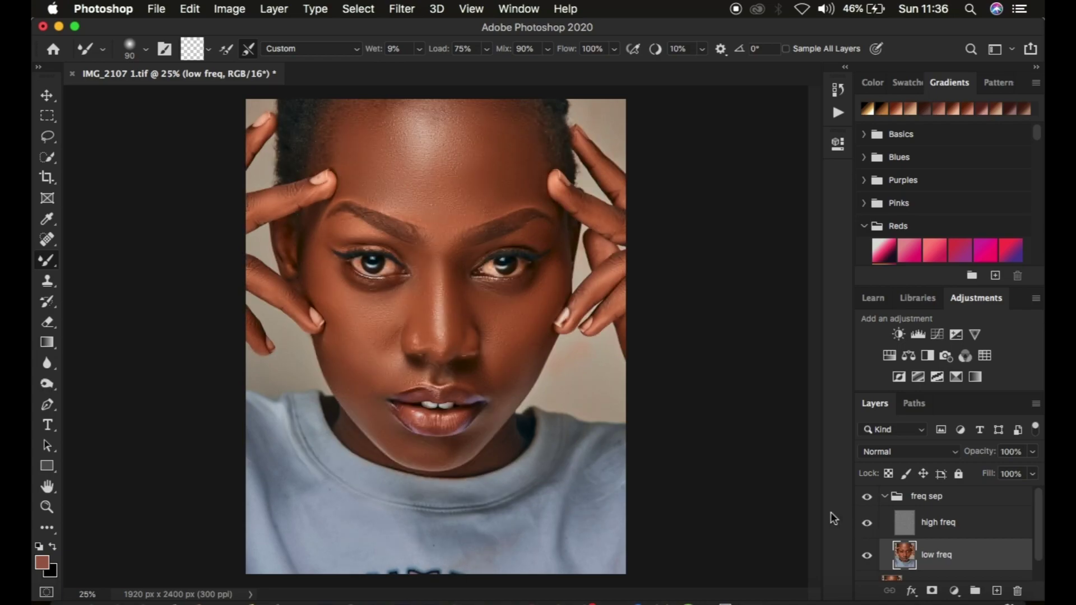
{"action": "left_click", "coordinate": [869, 497]}
{"action": "left_click", "coordinate": [872, 498]}
{"action": "left_click", "coordinate": [873, 498]}
Lasso the forehead down to the brows on low freq, apply a 21-pixel Gaussian Blur, and deselect
{"action": "left_click", "coordinate": [49, 138]}
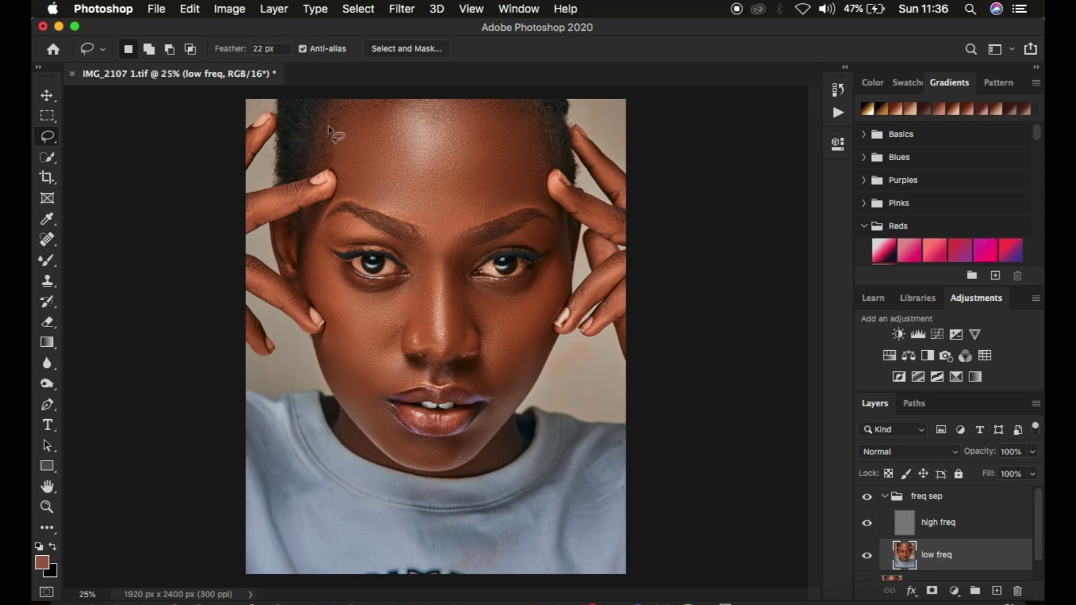
{"action": "mouse_move", "coordinate": [341, 95]}
{"action": "left_mouse_down"}
{"action": "mouse_move", "coordinate": [321, 148]}
{"action": "mouse_move", "coordinate": [340, 192]}
{"action": "mouse_move", "coordinate": [443, 246]}
{"action": "mouse_move", "coordinate": [481, 219]}
{"action": "mouse_move", "coordinate": [546, 208]}
{"action": "mouse_move", "coordinate": [537, 131]}
{"action": "mouse_move", "coordinate": [508, 98]}
{"action": "mouse_move", "coordinate": [472, 85]}
{"action": "mouse_move", "coordinate": [344, 96]}
{"action": "left_mouse_up"}
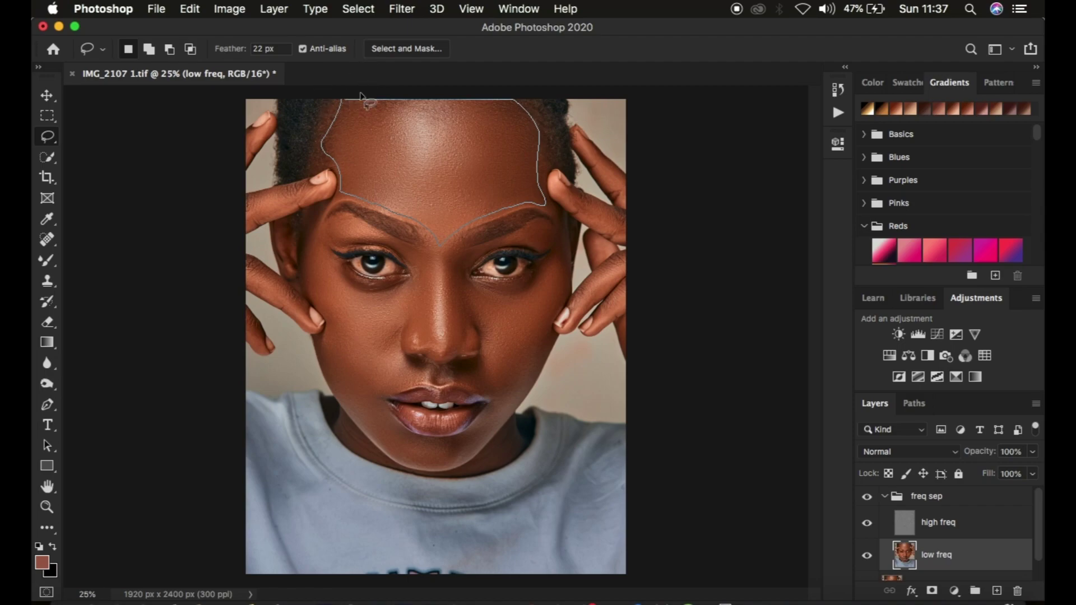
{"action": "left_click", "coordinate": [399, 9]}
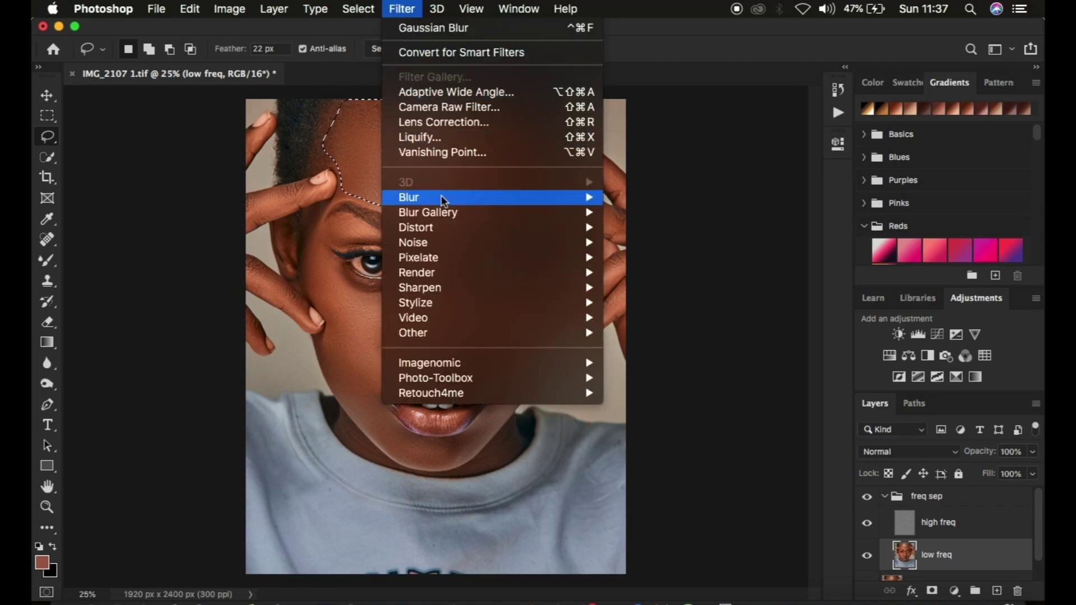
{"action": "mouse_move", "coordinate": [442, 196]}
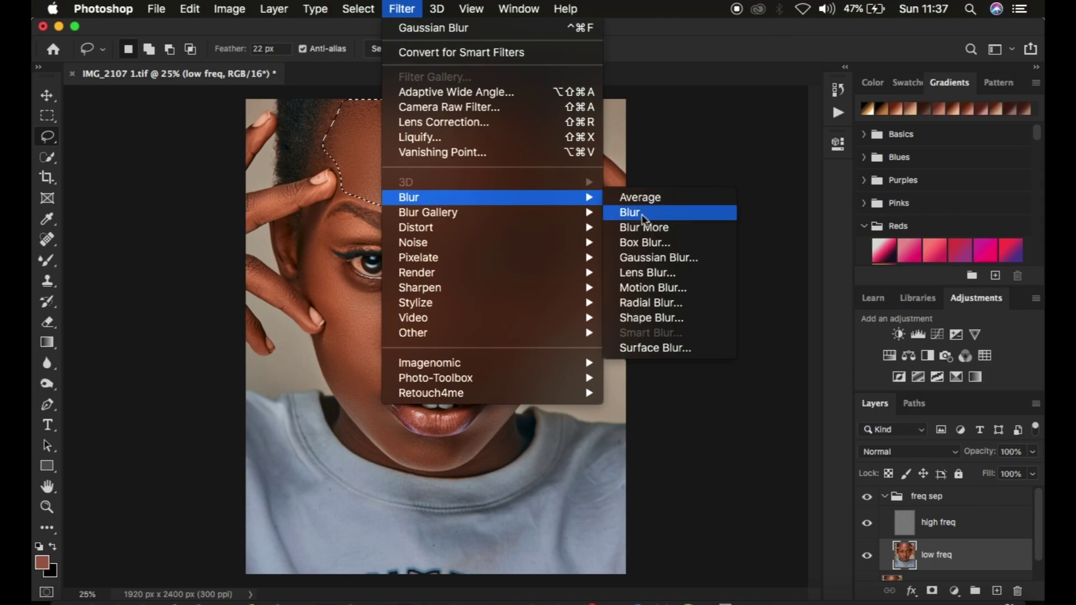
{"action": "left_click", "coordinate": [662, 259]}
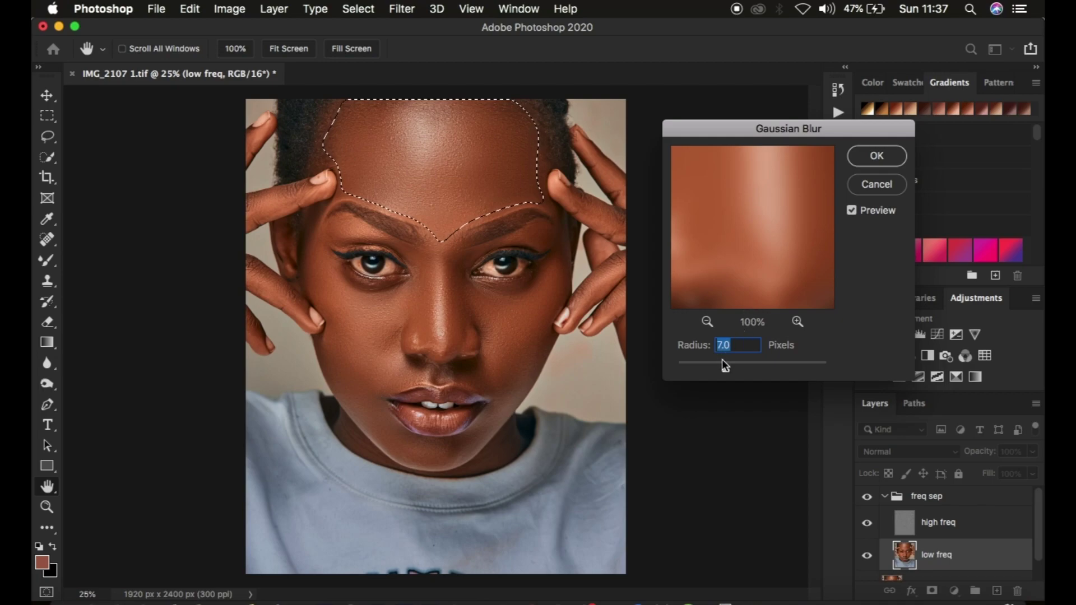
{"action": "left_click_drag", "start_coordinate": [731, 371], "coordinate": [743, 371]}
{"action": "key", "text": "BackSpace"}
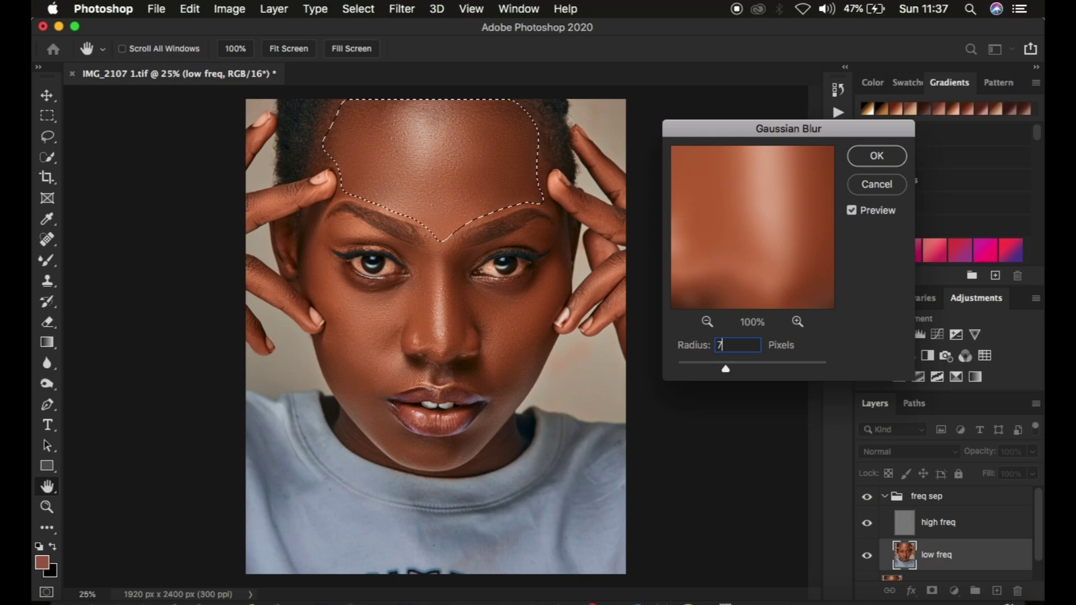
{"action": "type", "text": "21"}
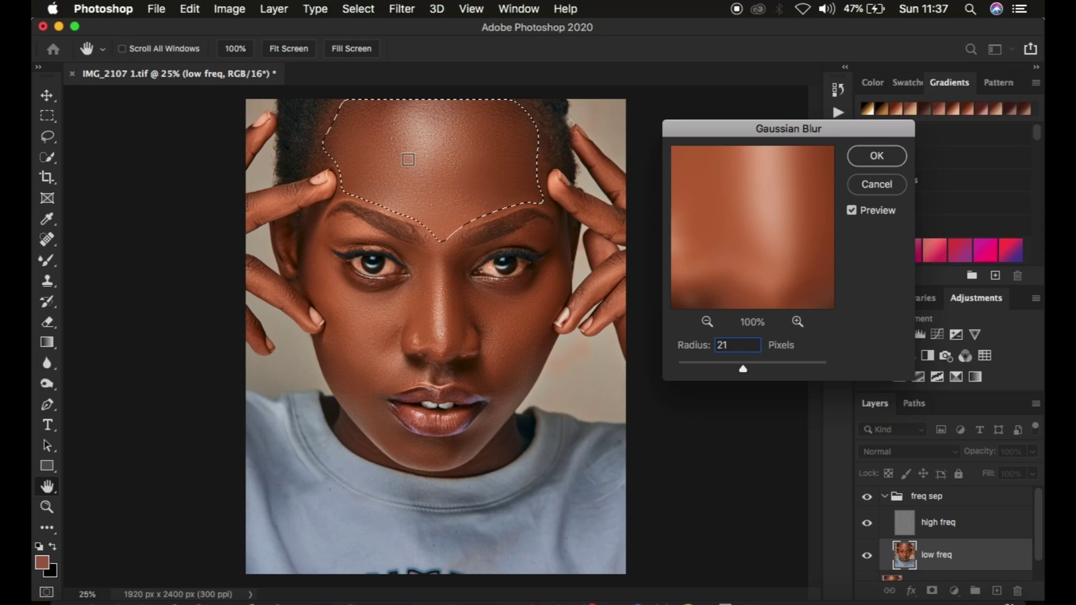
{"action": "left_click", "coordinate": [870, 156]}
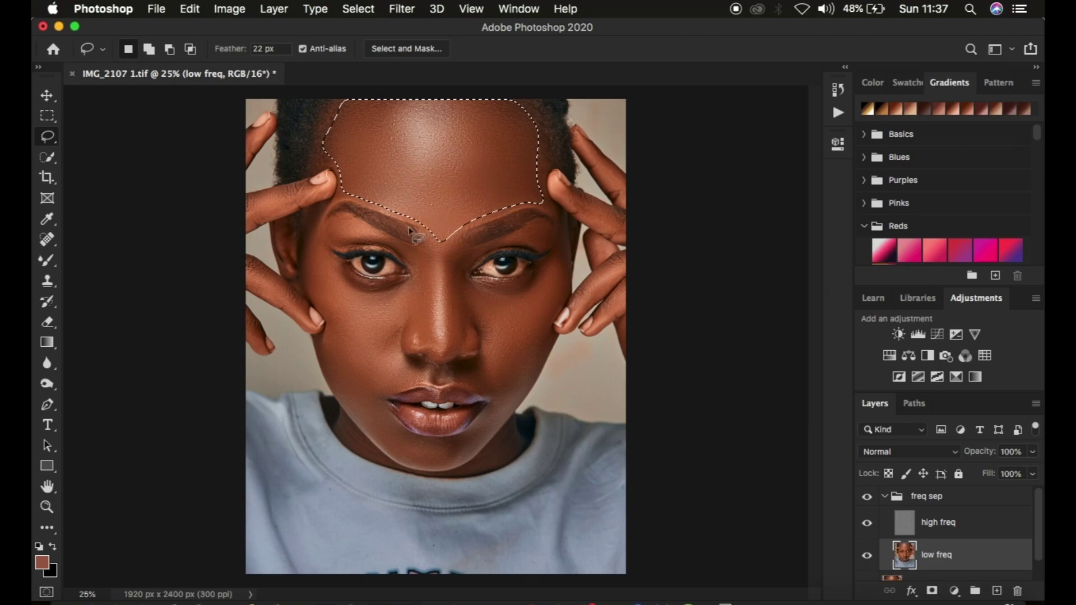
{"action": "left_click", "coordinate": [469, 281]}
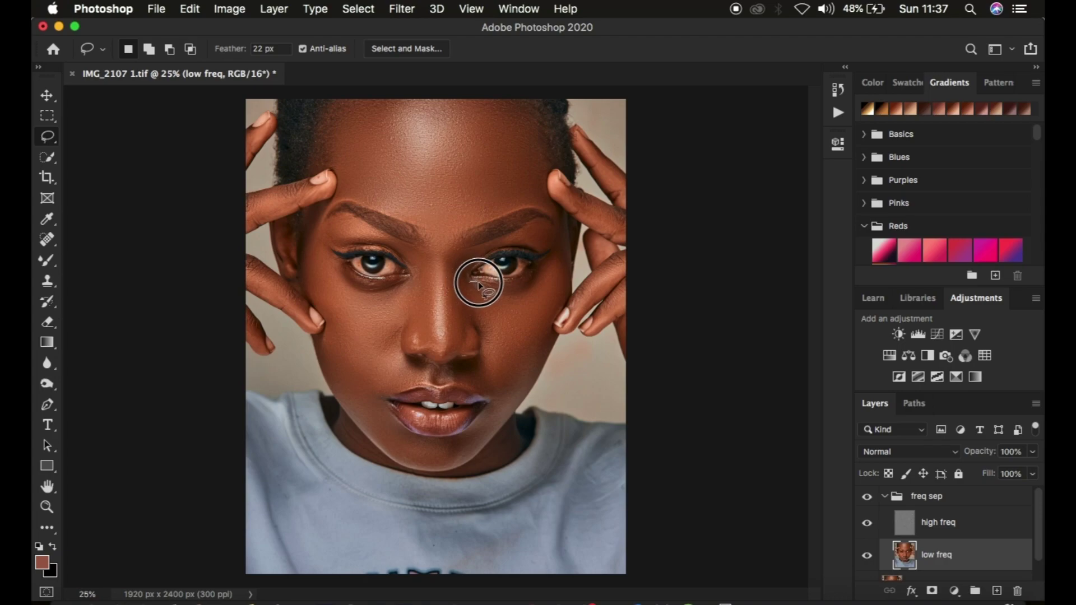
Lasso the cheek below the eye on the image's right, repeat the Gaussian Blur and fade it at 100% opacity
{"action": "mouse_move", "coordinate": [482, 284]}
{"action": "left_mouse_down"}
{"action": "mouse_move", "coordinate": [541, 275]}
{"action": "mouse_move", "coordinate": [561, 248]}
{"action": "mouse_move", "coordinate": [558, 302]}
{"action": "mouse_move", "coordinate": [521, 353]}
{"action": "mouse_move", "coordinate": [495, 368]}
{"action": "mouse_move", "coordinate": [470, 296]}
{"action": "left_mouse_up"}
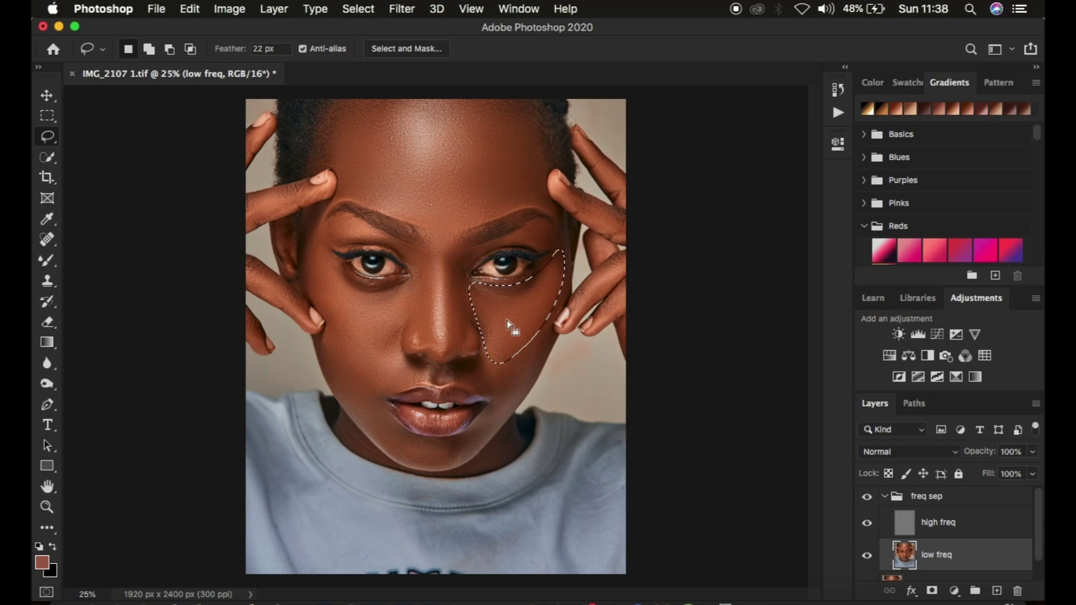
{"action": "right_click", "coordinate": [506, 321]}
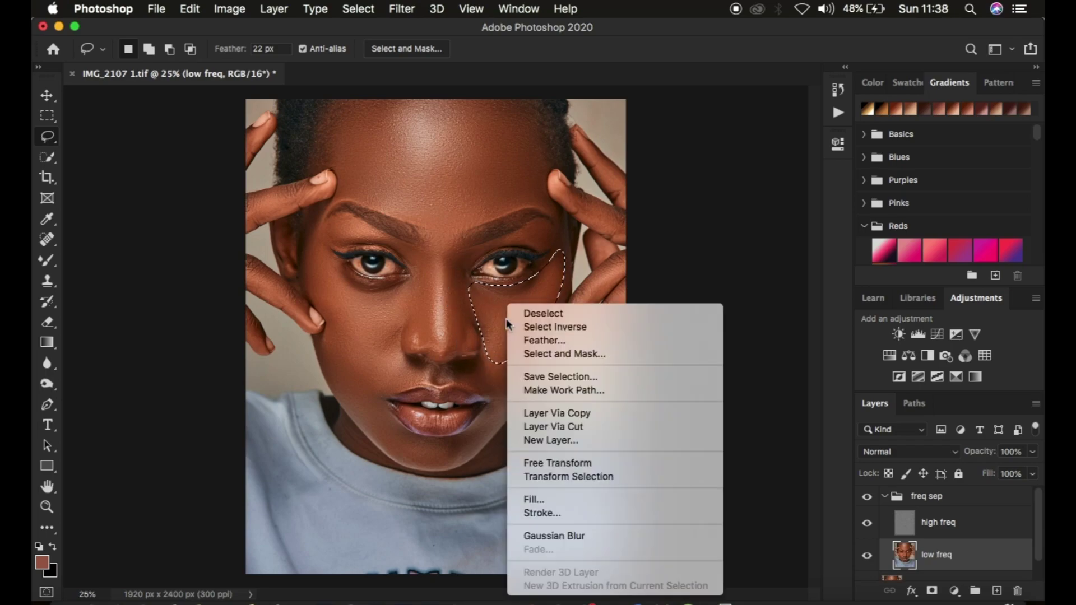
{"action": "left_click", "coordinate": [578, 538]}
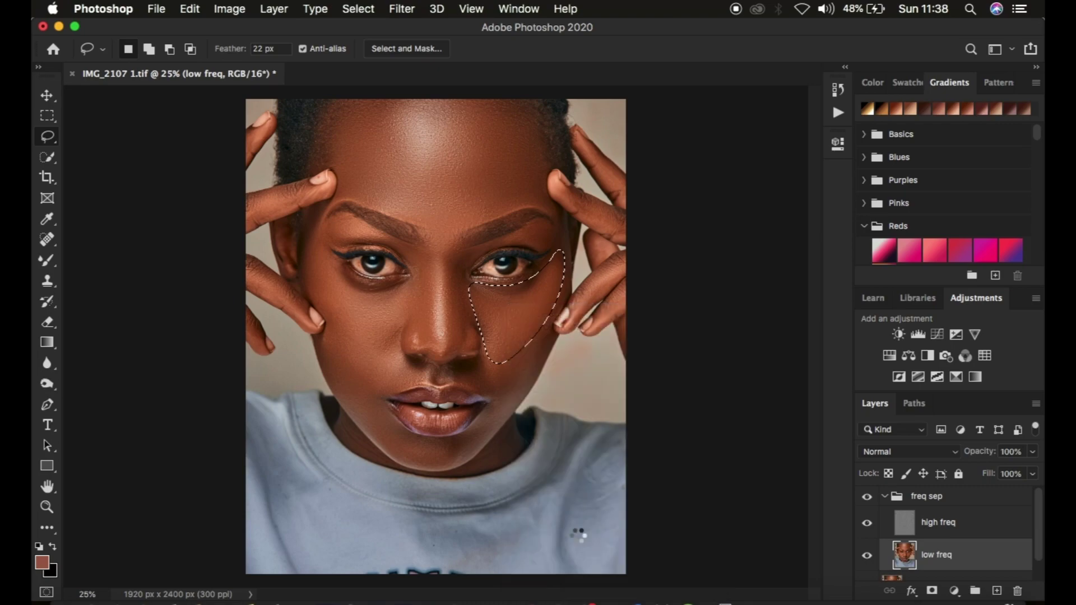
{"action": "right_click", "coordinate": [511, 322]}
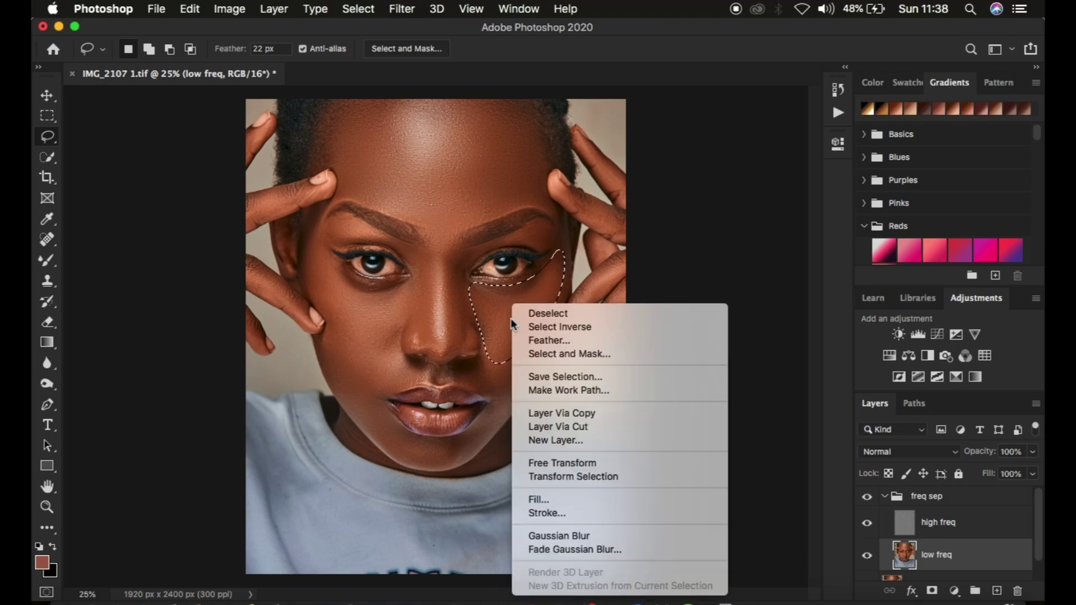
{"action": "left_click", "coordinate": [581, 552]}
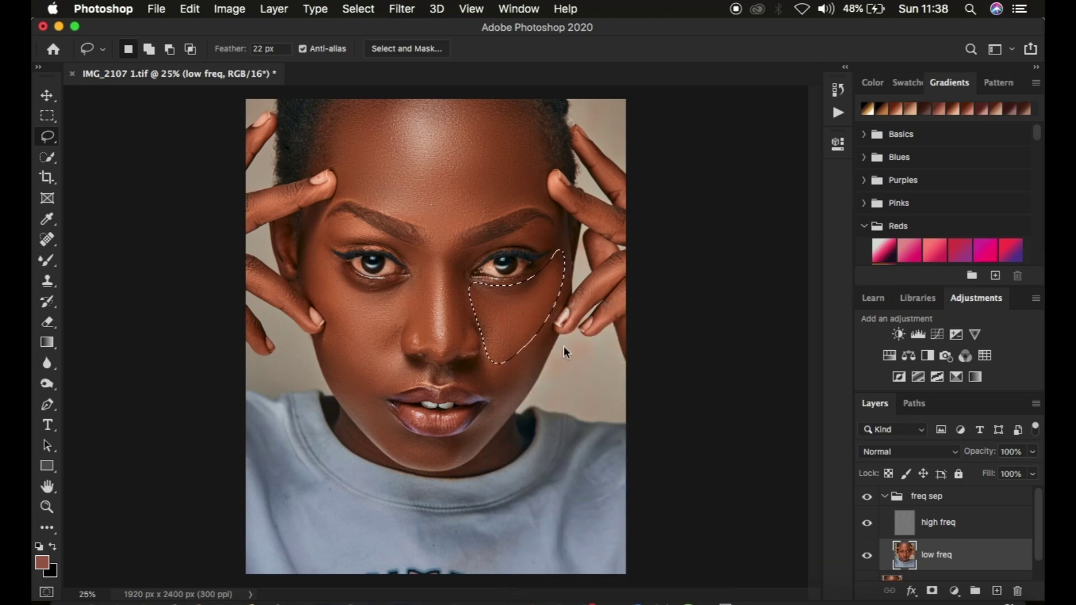
{"action": "left_click_drag", "start_coordinate": [746, 193], "coordinate": [785, 192]}
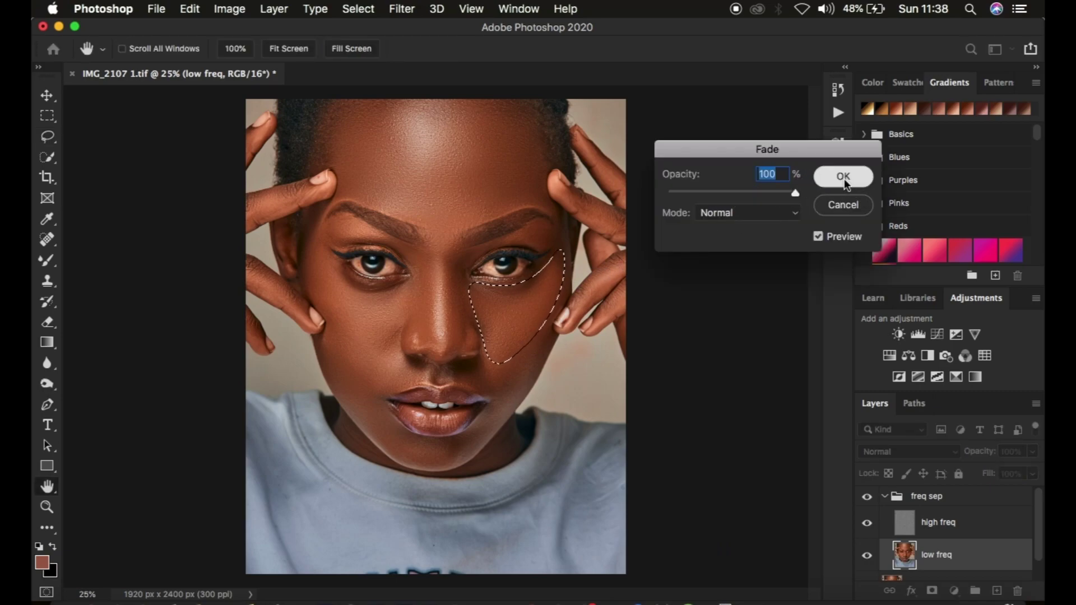
{"action": "key", "text": "Return"}
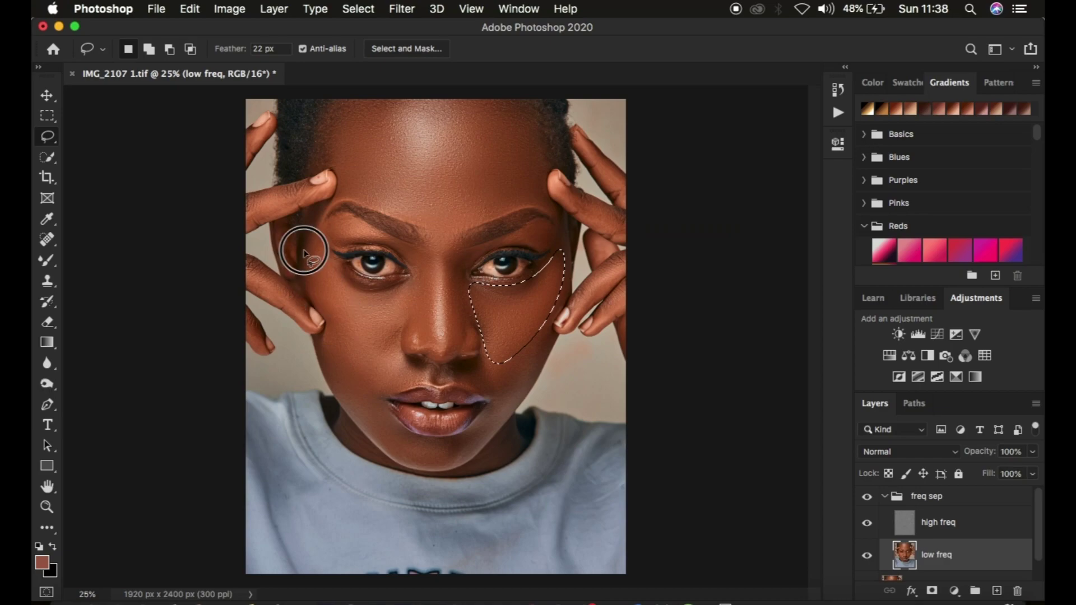
Lasso the cheek below the eye on the image's left and repeat the Gaussian Blur on it
{"action": "left_click", "coordinate": [352, 284]}
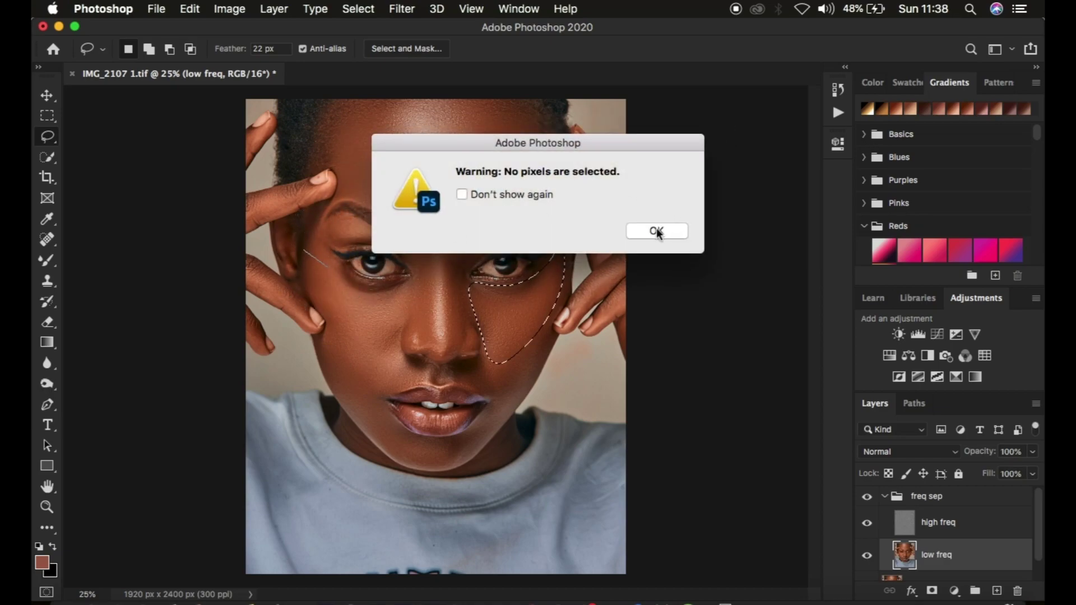
{"action": "left_click", "coordinate": [657, 231]}
{"action": "mouse_move", "coordinate": [303, 250]}
{"action": "left_mouse_down"}
{"action": "mouse_move", "coordinate": [317, 247]}
{"action": "mouse_move", "coordinate": [344, 282]}
{"action": "left_mouse_up"}
{"action": "mouse_move", "coordinate": [412, 308]}
{"action": "left_mouse_down"}
{"action": "mouse_move", "coordinate": [348, 343]}
{"action": "mouse_move", "coordinate": [312, 291]}
{"action": "mouse_move", "coordinate": [304, 241]}
{"action": "left_mouse_up"}
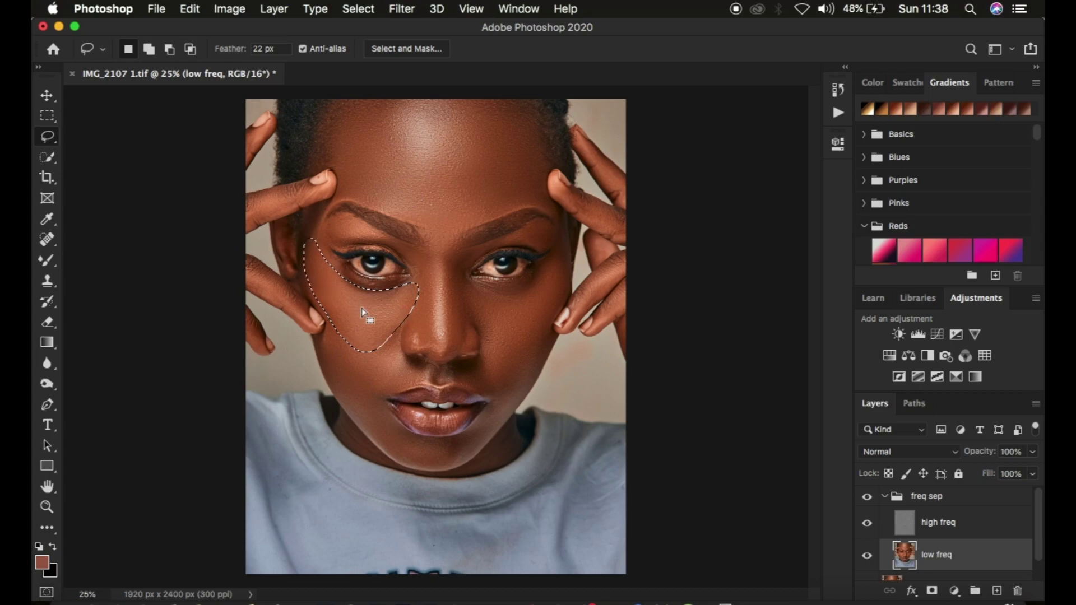
{"action": "right_click", "coordinate": [362, 309]}
{"action": "left_click", "coordinate": [432, 537]}
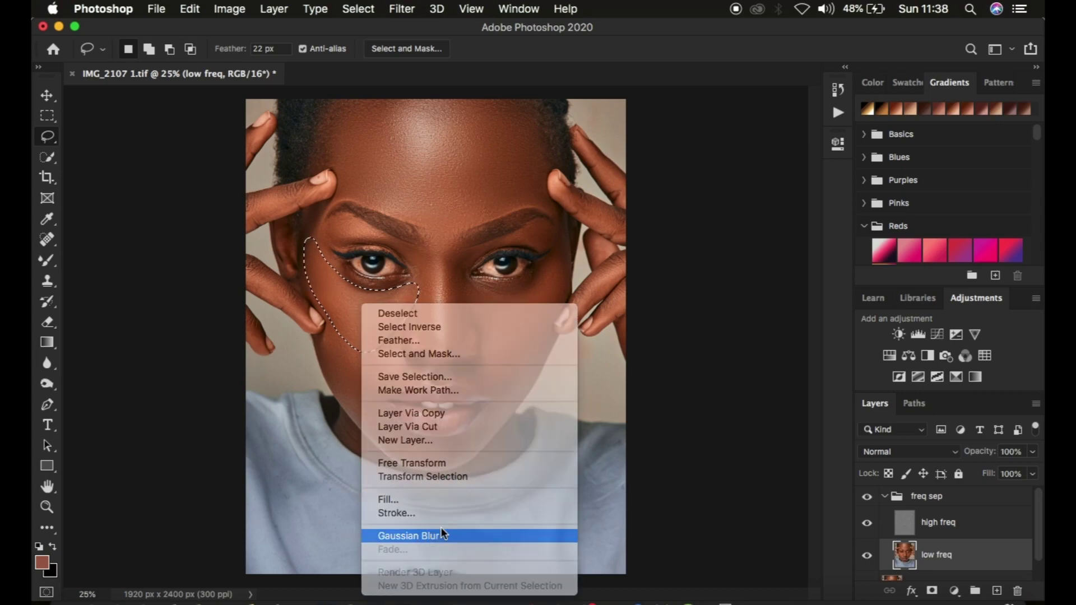
Lasso the lower cheek and jaw area on the image's left, repeat the Gaussian Blur, and deselect
{"action": "mouse_move", "coordinate": [338, 342]}
{"action": "left_mouse_down"}
{"action": "mouse_move", "coordinate": [391, 354]}
{"action": "mouse_move", "coordinate": [403, 367]}
{"action": "mouse_move", "coordinate": [372, 393]}
{"action": "mouse_move", "coordinate": [370, 422]}
{"action": "mouse_move", "coordinate": [340, 395]}
{"action": "mouse_move", "coordinate": [337, 343]}
{"action": "left_mouse_up"}
{"action": "right_click", "coordinate": [352, 370]}
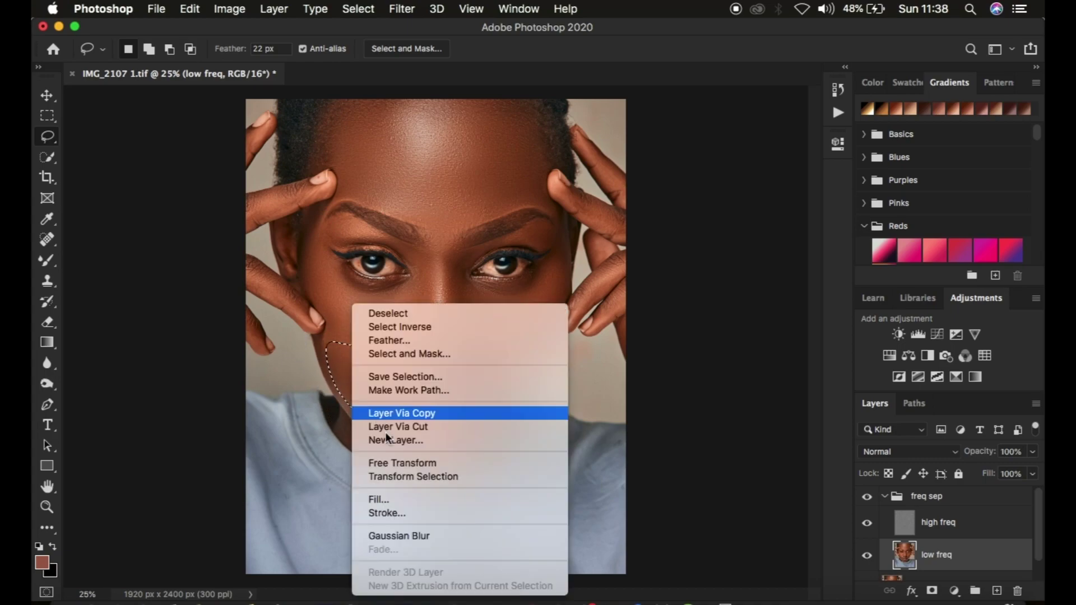
{"action": "left_click", "coordinate": [438, 536]}
{"action": "left_click", "coordinate": [510, 488]}
Lasso the skin from the lower right cheek around the mouth to the chin, repeat the Gaussian Blur, and deselect
{"action": "mouse_move", "coordinate": [508, 347]}
{"action": "left_mouse_down"}
{"action": "mouse_move", "coordinate": [455, 373]}
{"action": "mouse_move", "coordinate": [491, 395]}
{"action": "mouse_move", "coordinate": [469, 438]}
{"action": "mouse_move", "coordinate": [440, 451]}
{"action": "mouse_move", "coordinate": [385, 426]}
{"action": "mouse_move", "coordinate": [409, 451]}
{"action": "mouse_move", "coordinate": [468, 453]}
{"action": "mouse_move", "coordinate": [509, 401]}
{"action": "mouse_move", "coordinate": [524, 358]}
{"action": "left_mouse_up"}
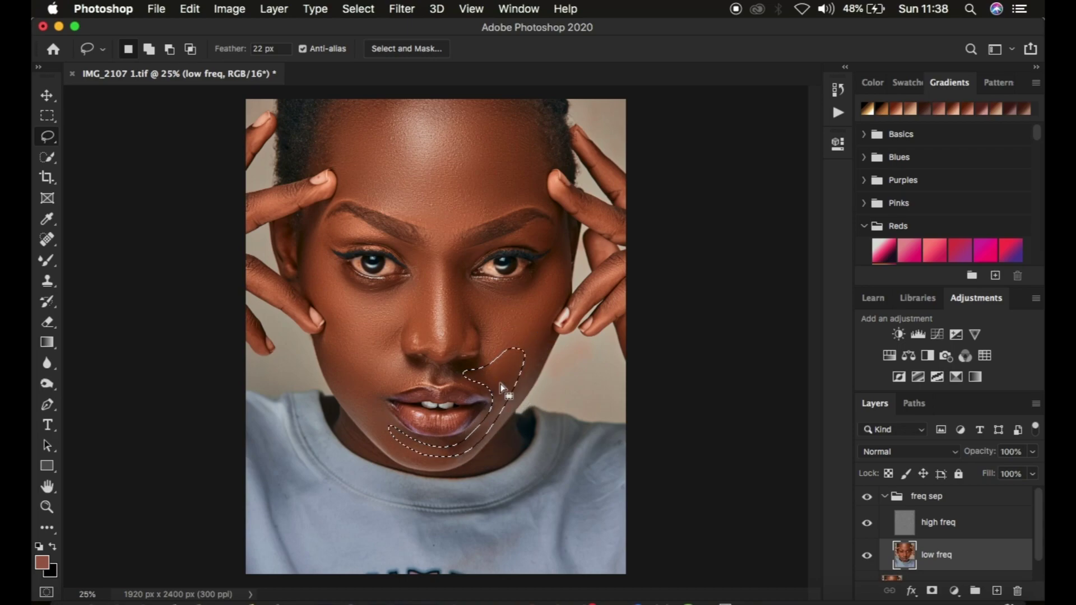
{"action": "right_click", "coordinate": [500, 382]}
{"action": "left_click", "coordinate": [570, 536]}
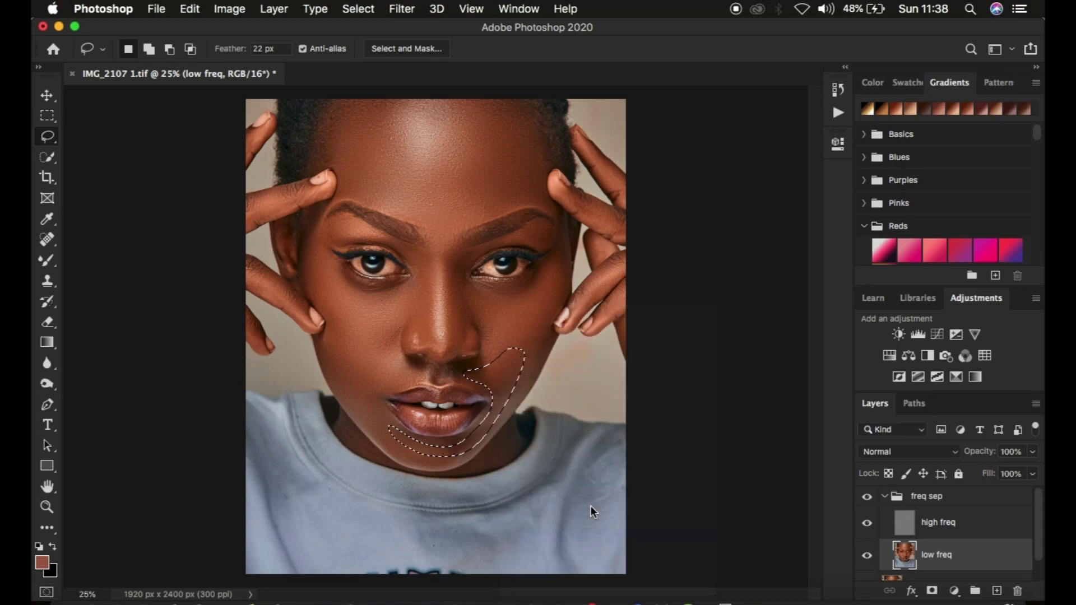
{"action": "left_click", "coordinate": [521, 336]}
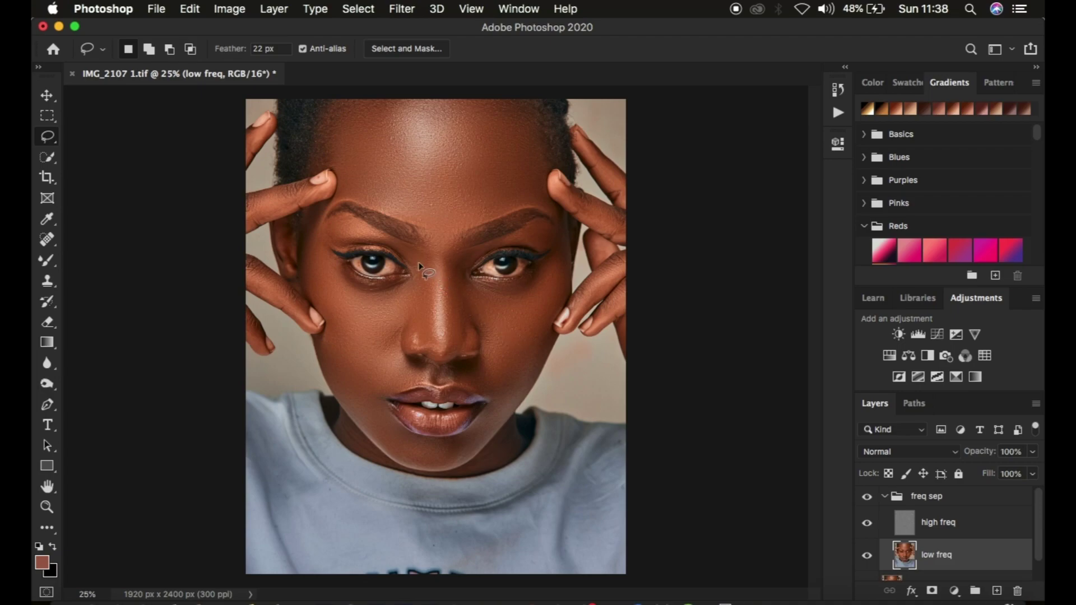
Lasso each side of the nose bridge in turn, repeating the Gaussian Blur on each selection and deselecting it
{"action": "mouse_move", "coordinate": [395, 247]}
{"action": "left_mouse_down"}
{"action": "mouse_move", "coordinate": [434, 274]}
{"action": "mouse_move", "coordinate": [418, 348]}
{"action": "mouse_move", "coordinate": [402, 317]}
{"action": "mouse_move", "coordinate": [415, 273]}
{"action": "mouse_move", "coordinate": [407, 248]}
{"action": "left_mouse_up"}
{"action": "right_click", "coordinate": [418, 286]}
{"action": "left_click", "coordinate": [484, 517]}
{"action": "key", "text": "super+d"}
{"action": "mouse_move", "coordinate": [477, 250]}
{"action": "left_mouse_down"}
{"action": "mouse_move", "coordinate": [445, 264]}
{"action": "mouse_move", "coordinate": [449, 346]}
{"action": "mouse_move", "coordinate": [459, 353]}
{"action": "mouse_move", "coordinate": [464, 319]}
{"action": "mouse_move", "coordinate": [491, 318]}
{"action": "mouse_move", "coordinate": [475, 250]}
{"action": "left_mouse_up"}
{"action": "right_click", "coordinate": [462, 294]}
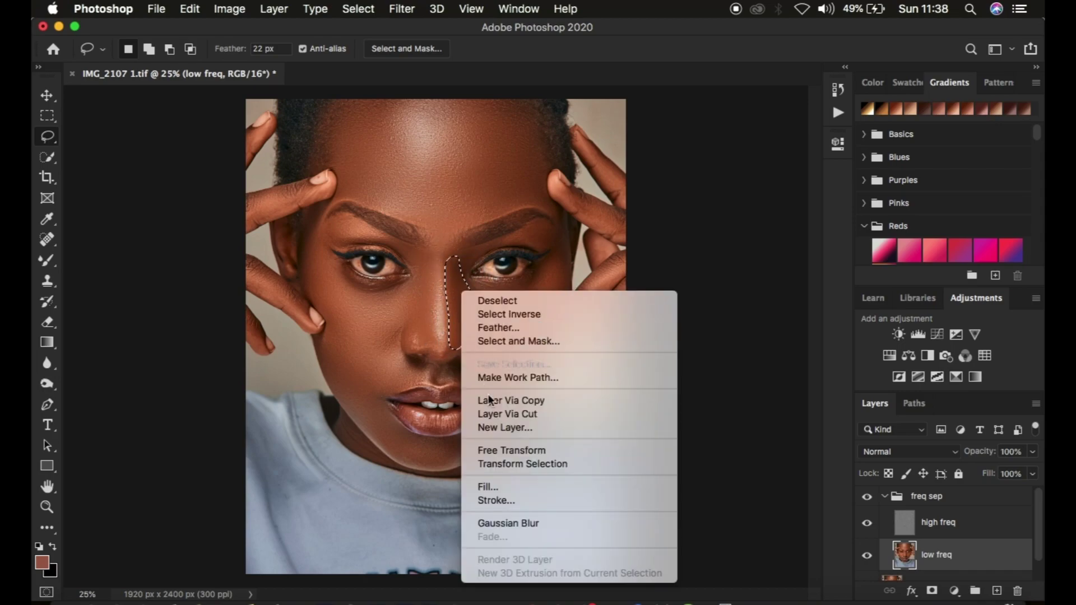
{"action": "left_click", "coordinate": [517, 524]}
{"action": "key", "text": "super+d"}
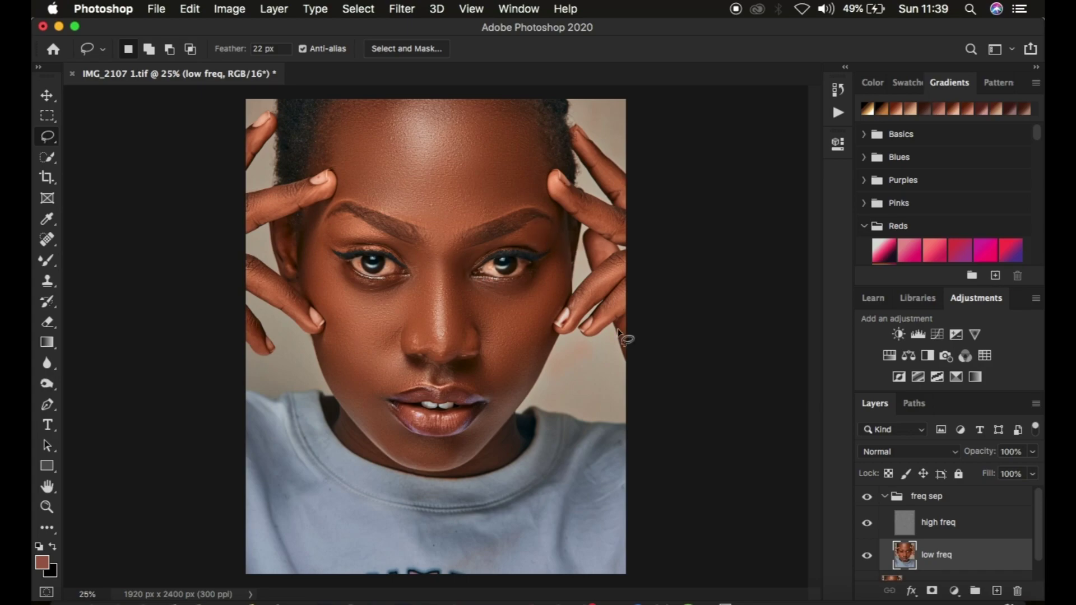
Toggle the freq sep group's visibility to compare the blurred skin with the original, leaving the group visible
{"action": "left_click", "coordinate": [867, 499]}
{"action": "left_click", "coordinate": [867, 498]}
{"action": "left_click", "coordinate": [867, 499]}
{"action": "left_click", "coordinate": [868, 499]}
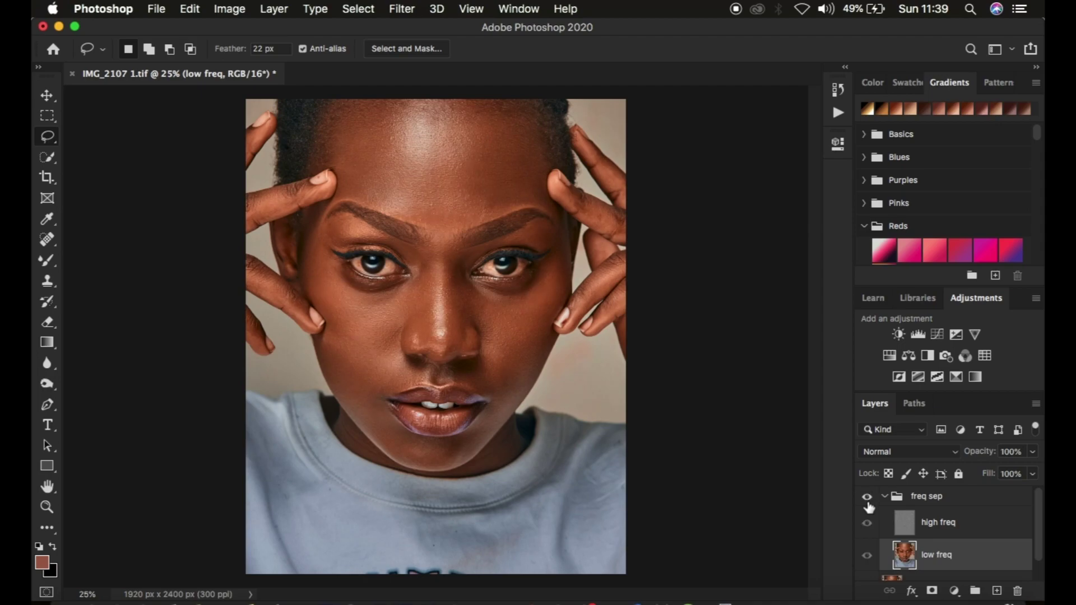
Set up the Clone Stamp tool on the high freq layer with a soft round brush sampling the Current Layer
{"action": "key", "text": "super+equal"}
{"action": "key", "text": "super+equal"}
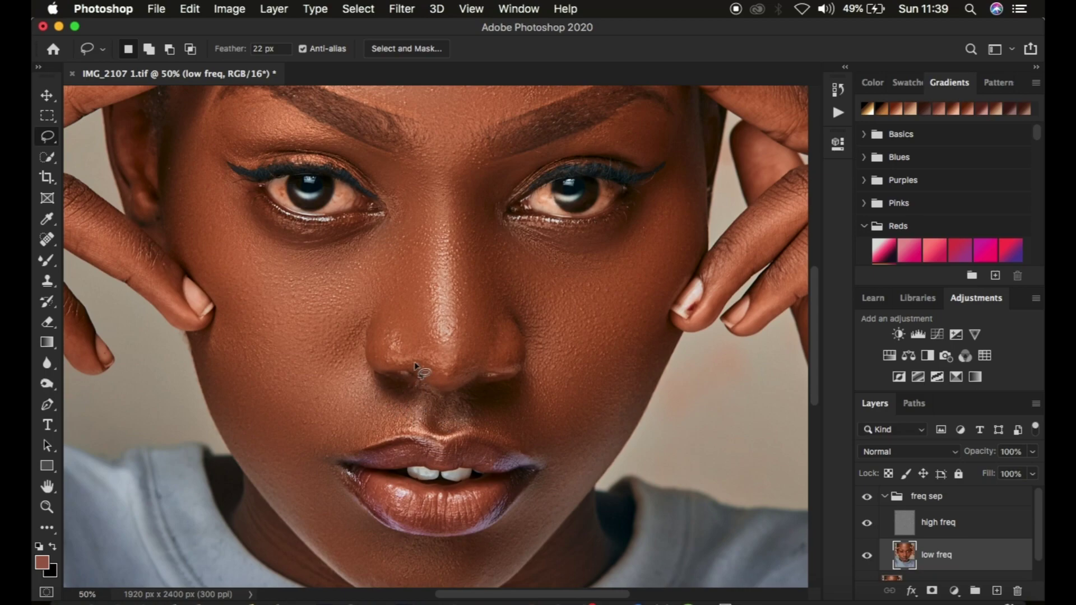
{"action": "key", "text": "super+equal"}
{"action": "key", "text": "super+equal"}
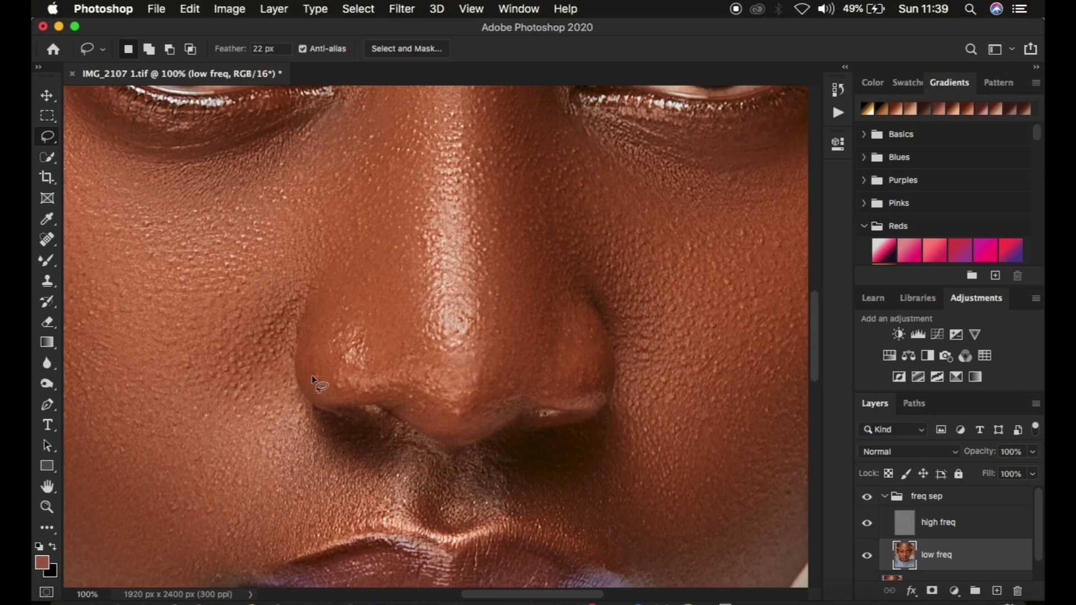
{"action": "left_click", "coordinate": [957, 531]}
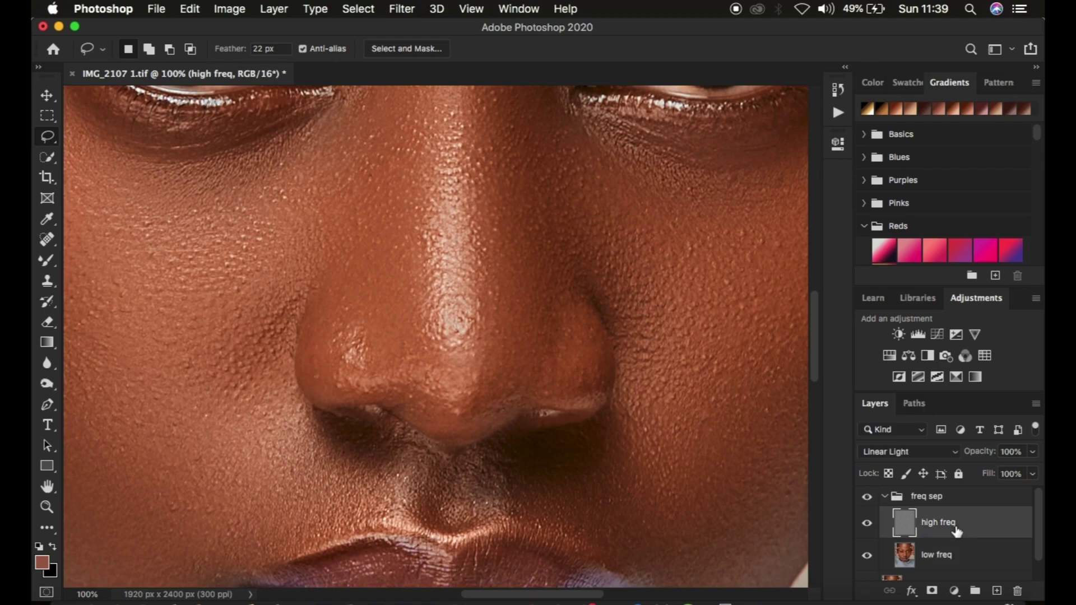
{"action": "left_click", "coordinate": [47, 281]}
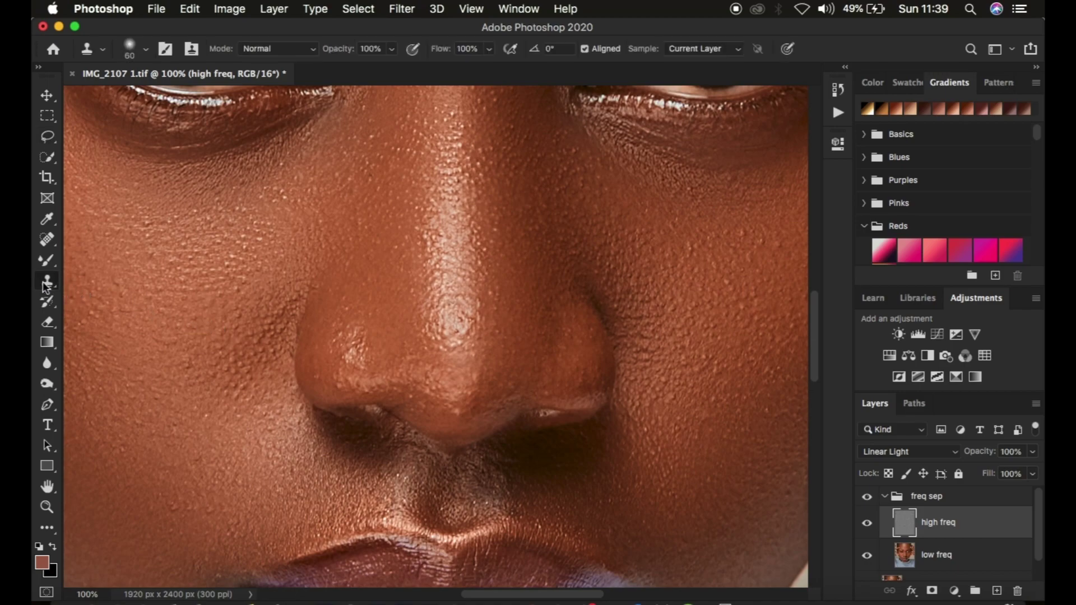
{"action": "left_click", "coordinate": [145, 49]}
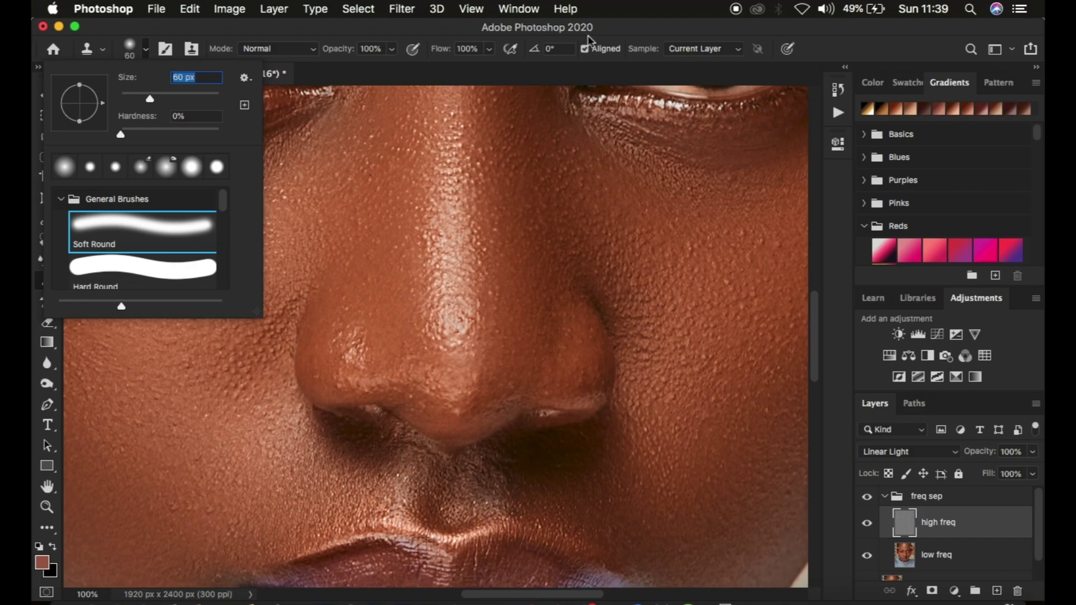
{"action": "left_click", "coordinate": [608, 30]}
{"action": "left_click", "coordinate": [693, 50]}
{"action": "left_click", "coordinate": [689, 48]}
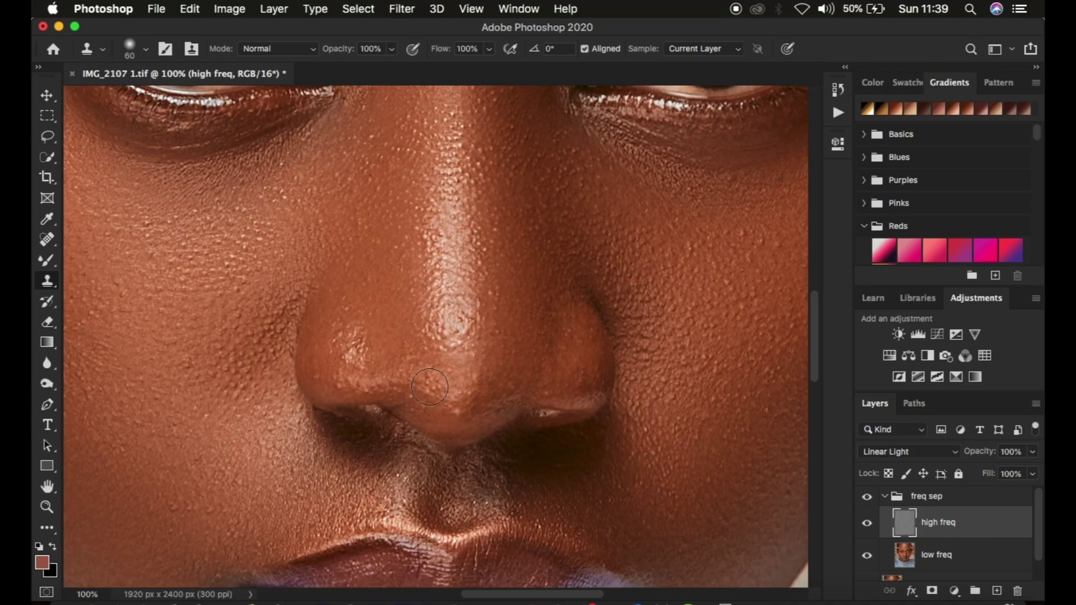
Reduce the clone brush to 25 px and clone smoother skin texture over the shiny bumps on the left nostril
{"action": "key", "text": "bracketleft"}
{"action": "key", "text": "bracketleft"}
{"action": "key", "text": "bracketleft"}
{"action": "key", "text": "bracketleft"}
{"action": "key", "text": "bracketleft"}
{"action": "key", "text": "bracketleft"}
{"action": "key", "text": "bracketleft"}
{"action": "key", "text": "bracketright"}
{"action": "key", "text": "alt"}
{"action": "left_click_drag", "start_coordinate": [373, 344], "coordinate": [363, 342]}
{"action": "mouse_move", "coordinate": [356, 343]}
{"action": "left_mouse_down"}
{"action": "mouse_move", "coordinate": [384, 336]}
{"action": "mouse_move", "coordinate": [366, 333]}
{"action": "mouse_move", "coordinate": [382, 348]}
{"action": "mouse_move", "coordinate": [350, 373]}
{"action": "mouse_move", "coordinate": [346, 361]}
{"action": "left_mouse_up"}
{"action": "left_click", "coordinate": [434, 273], "text": "alt"}
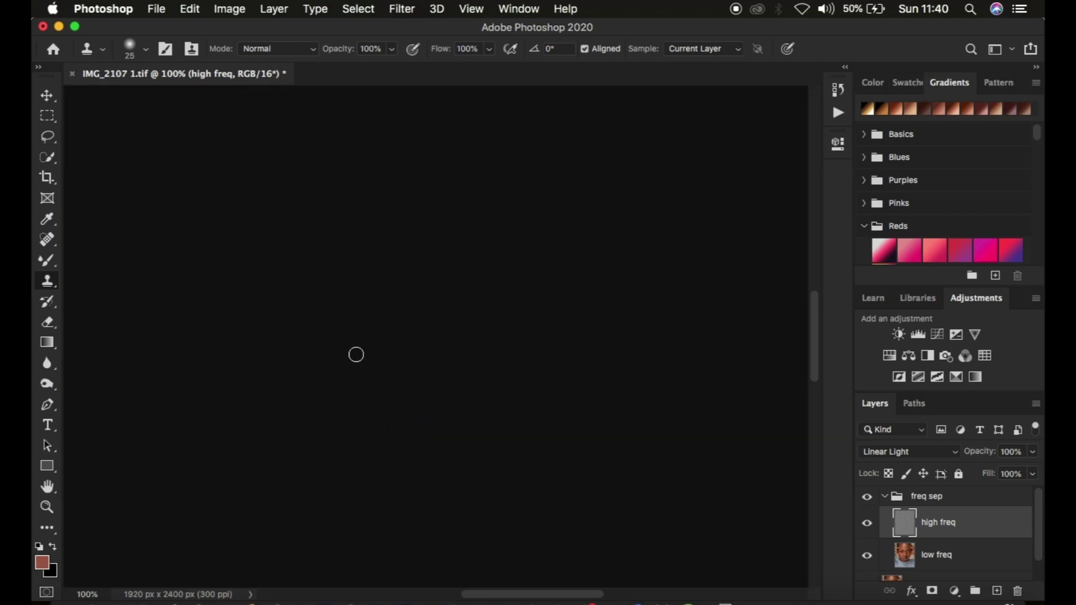
Collapse the freq sep group and toggle its visibility to compare the whole portrait before and after, leaving it visible
{"action": "key", "text": "super+minus"}
{"action": "key", "text": "super+minus"}
{"action": "key", "text": "super+minus"}
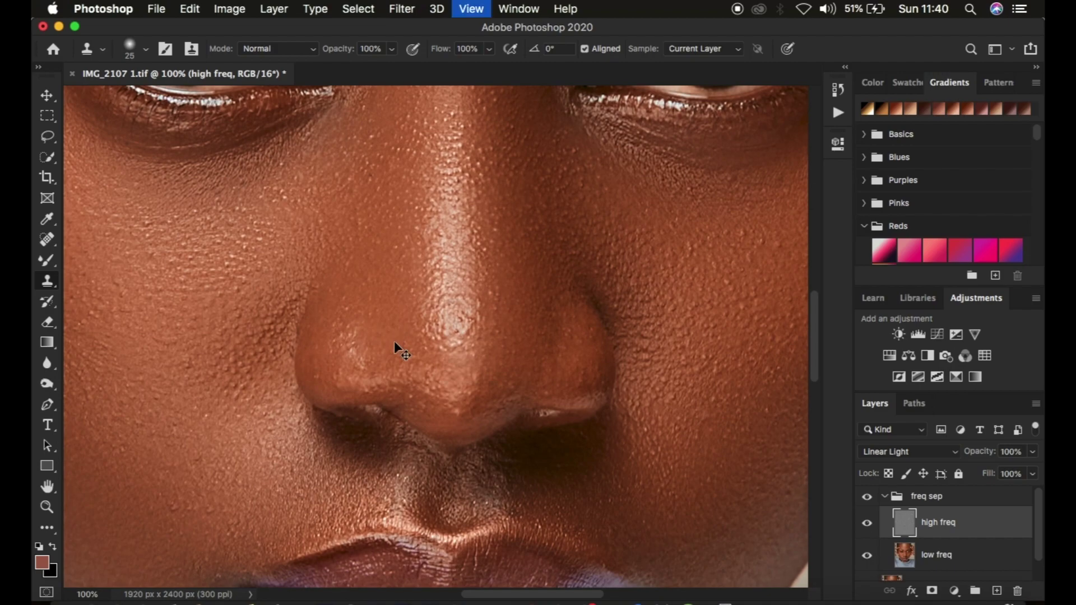
{"action": "key", "text": "super+minus"}
{"action": "key", "text": "super+minus"}
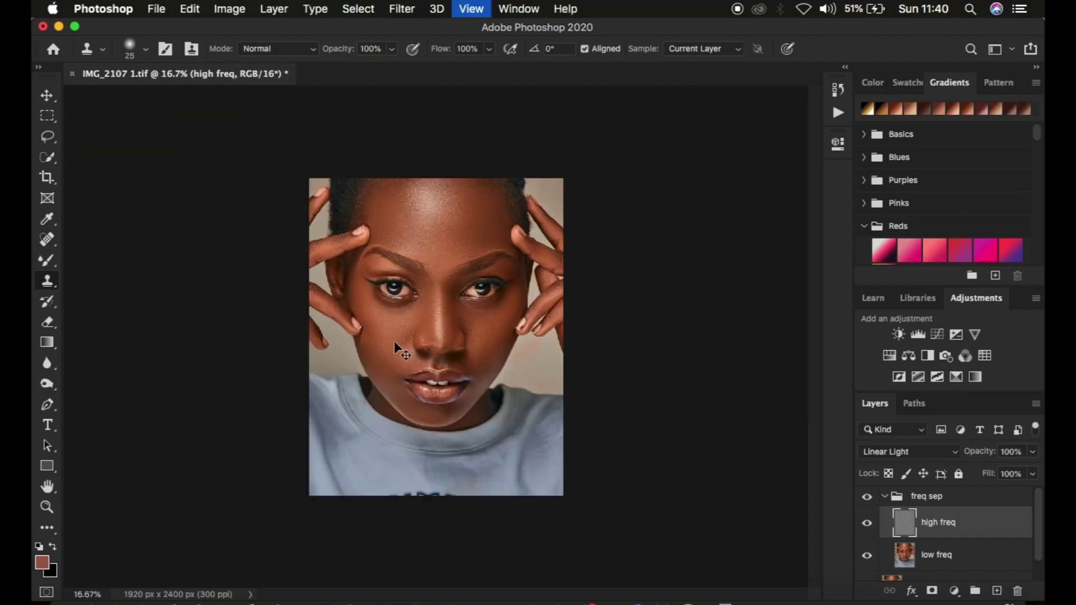
{"action": "key", "text": "super+plus"}
{"action": "key", "text": "super+plus"}
{"action": "key", "text": "super+plus"}
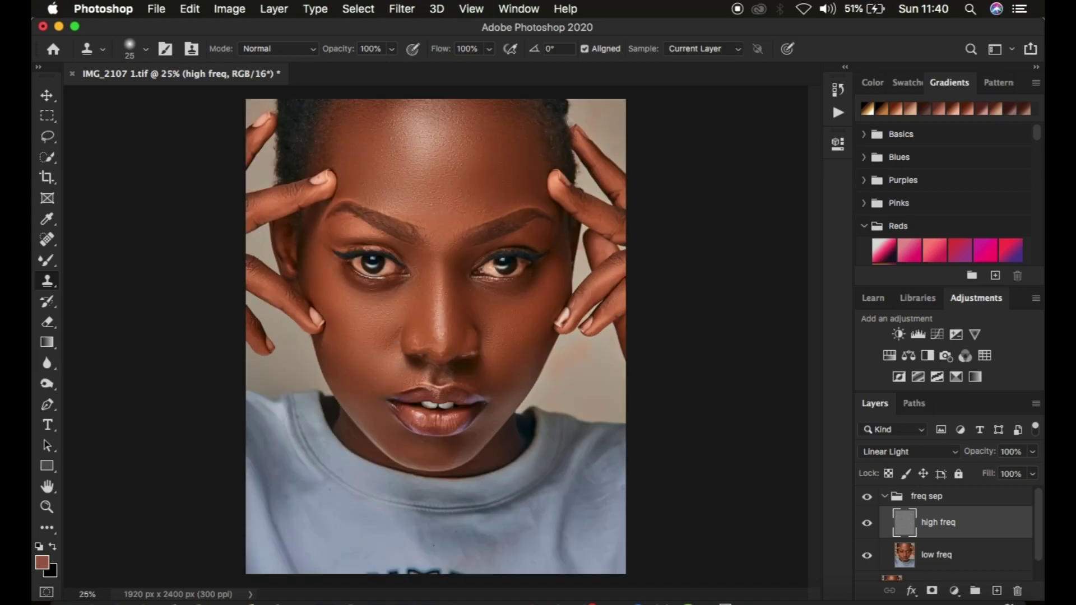
{"action": "left_click", "coordinate": [885, 497]}
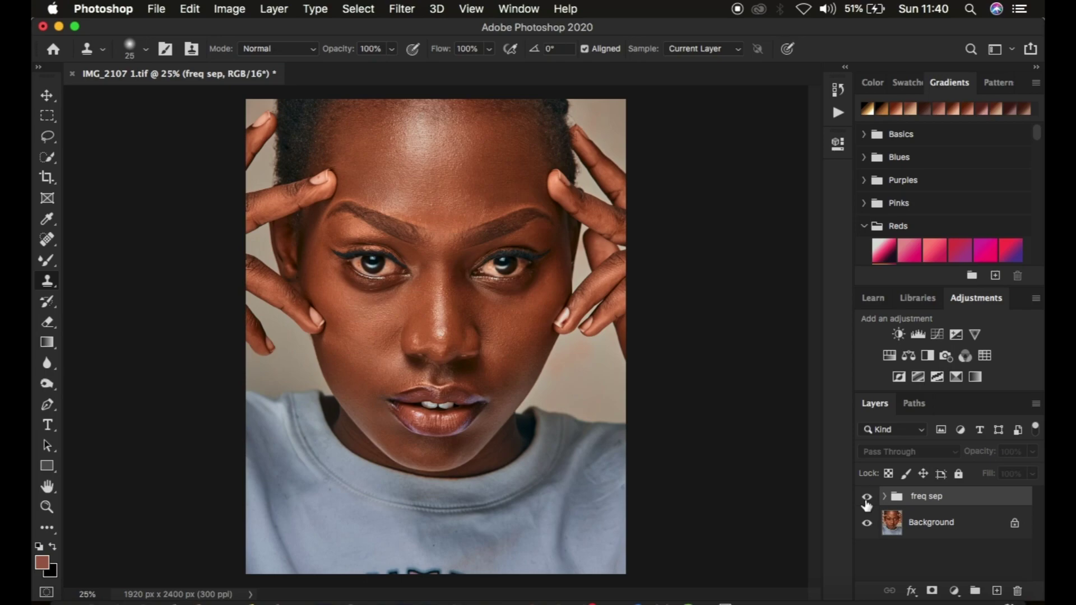
{"action": "left_click", "coordinate": [867, 503]}
{"action": "left_click", "coordinate": [868, 499]}
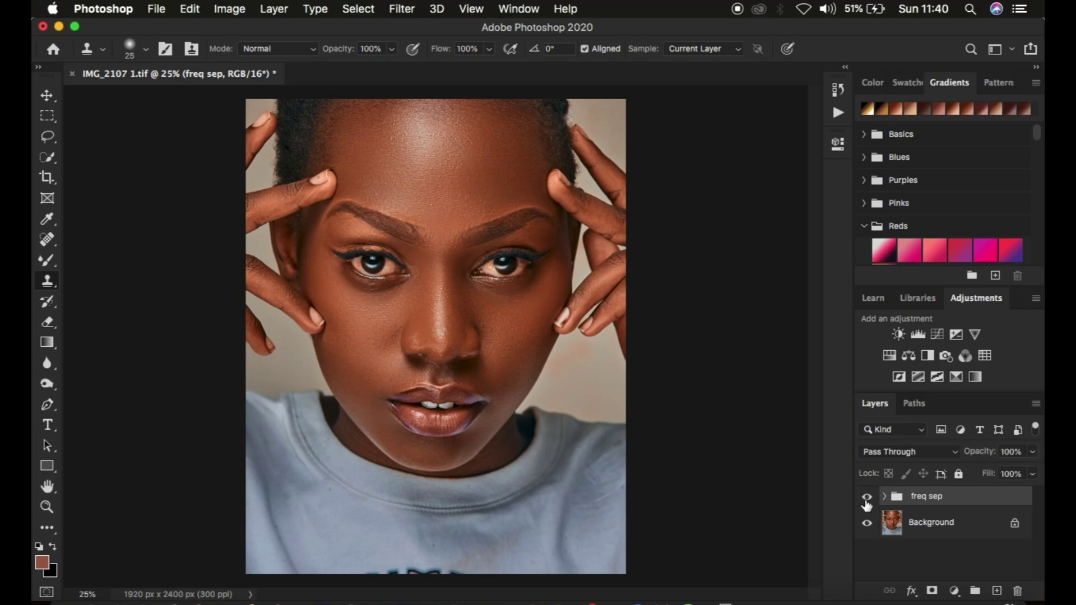
{"action": "left_click", "coordinate": [868, 501]}
{"action": "left_click", "coordinate": [867, 502]}
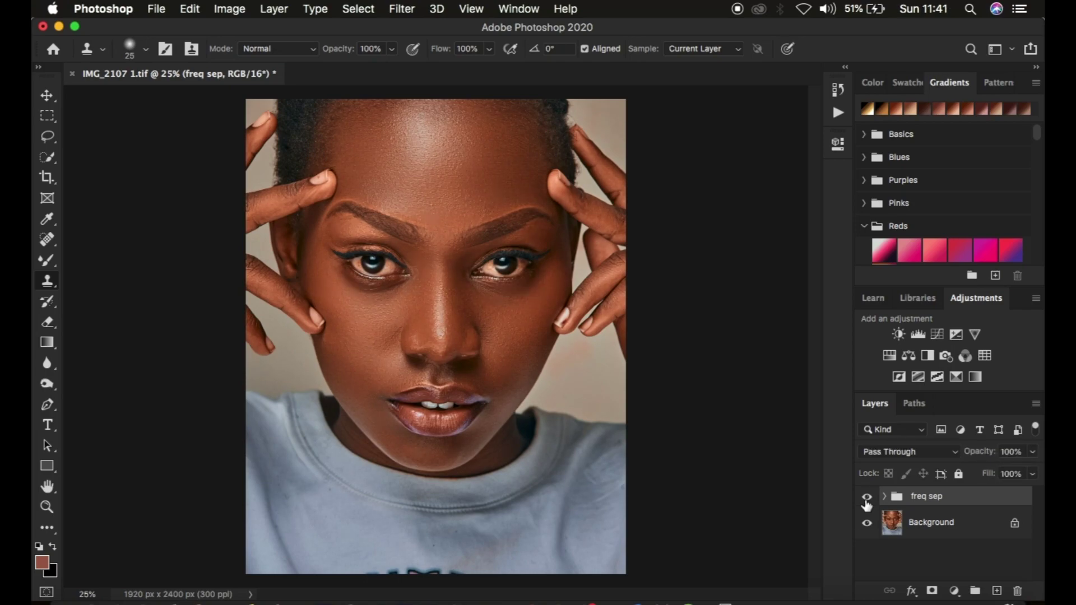